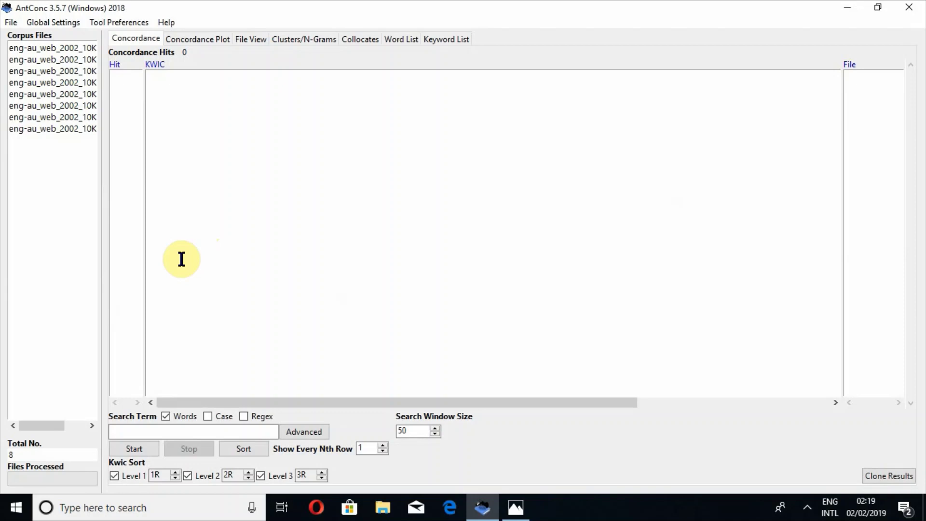
# Search the corpus for two-word clusters of "report" in the Clusters/N-Grams tool.
pyautogui.press('super+plus')
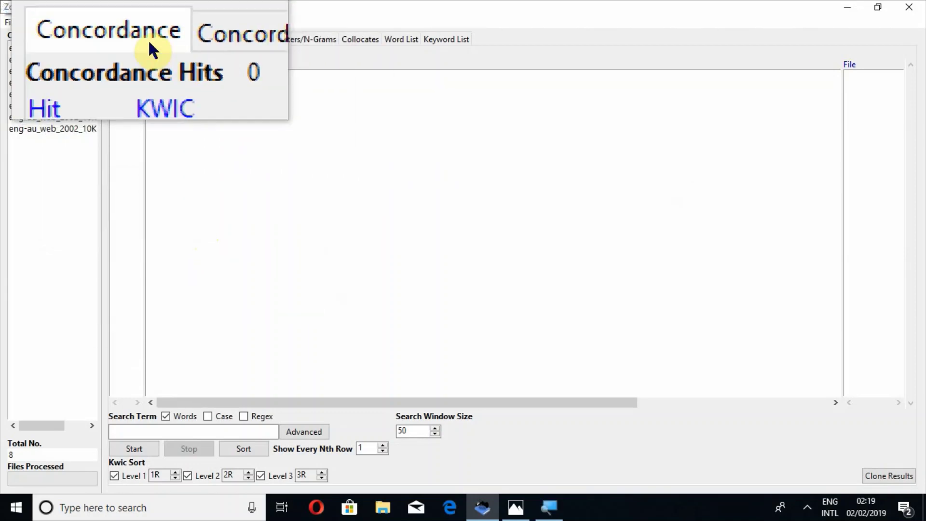
pyautogui.click(298, 40)
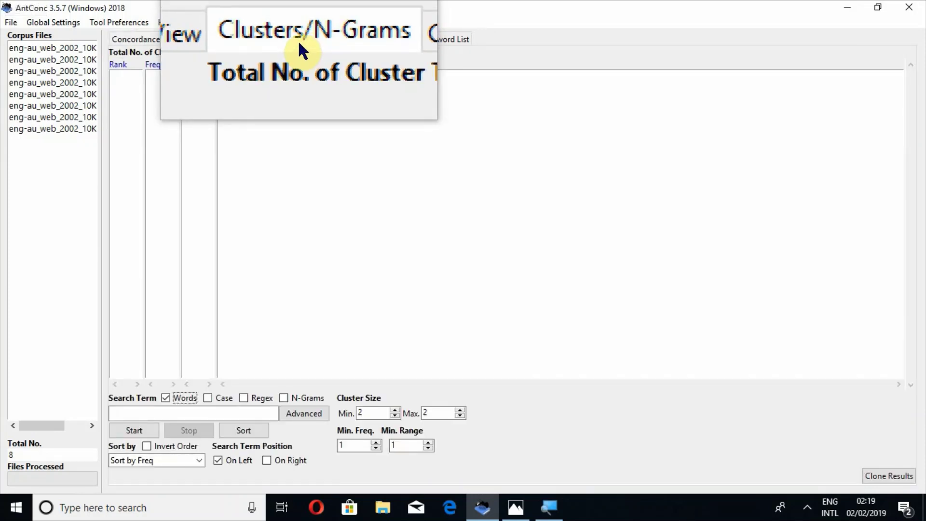
pyautogui.click(149, 415)
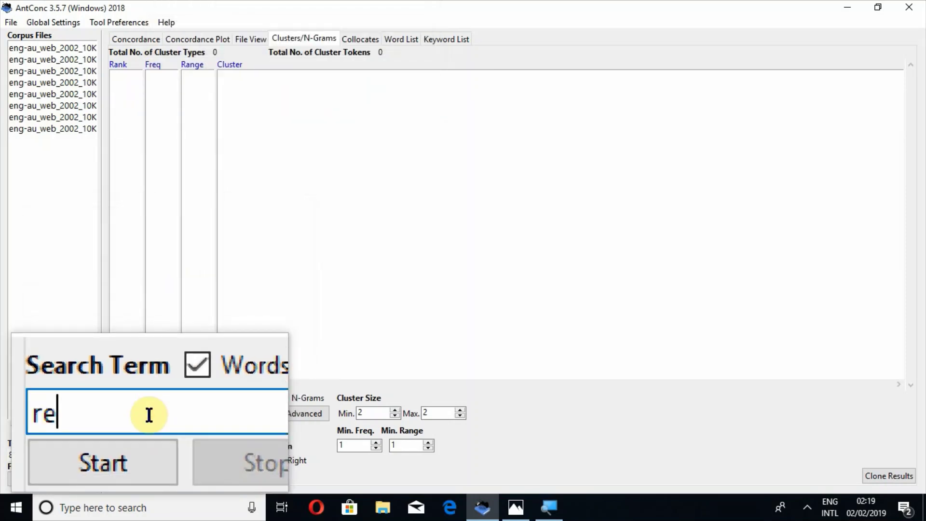
pyautogui.press('Return')
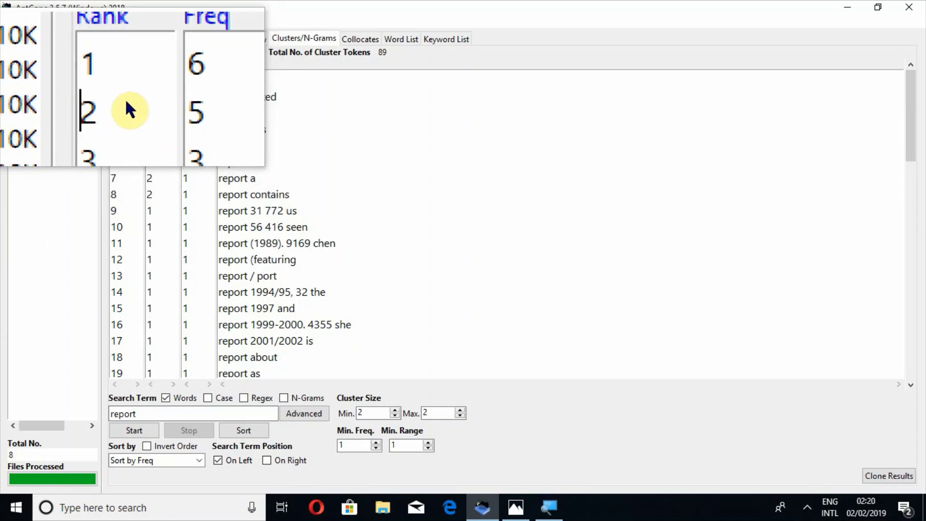
# Look through the list of "report" clusters and check the "report 1997 and" cluster in its concordance context.
pyautogui.doubleClick(911, 296)
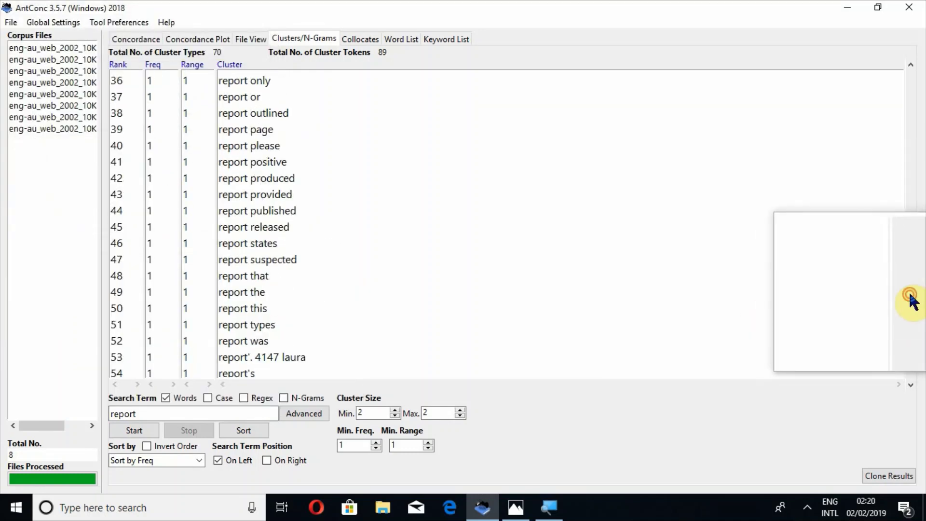
pyautogui.click(912, 358)
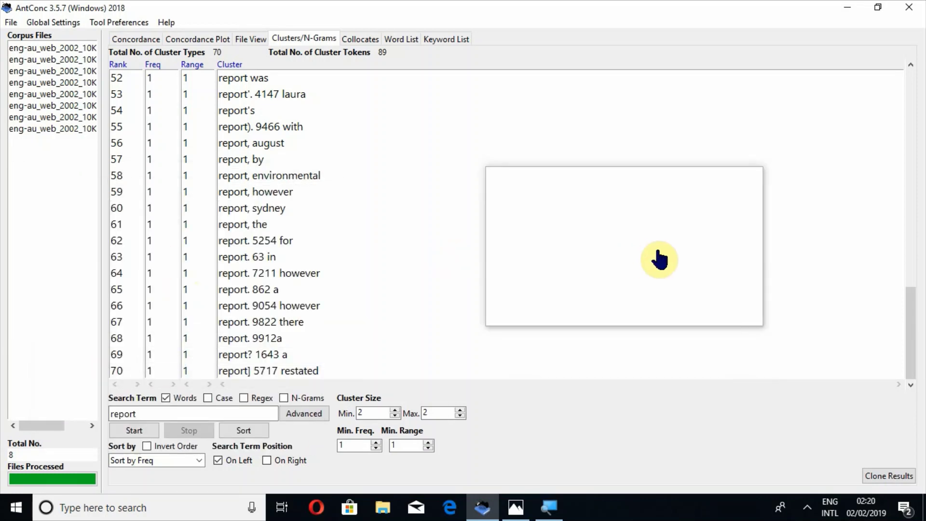
pyautogui.click(911, 240)
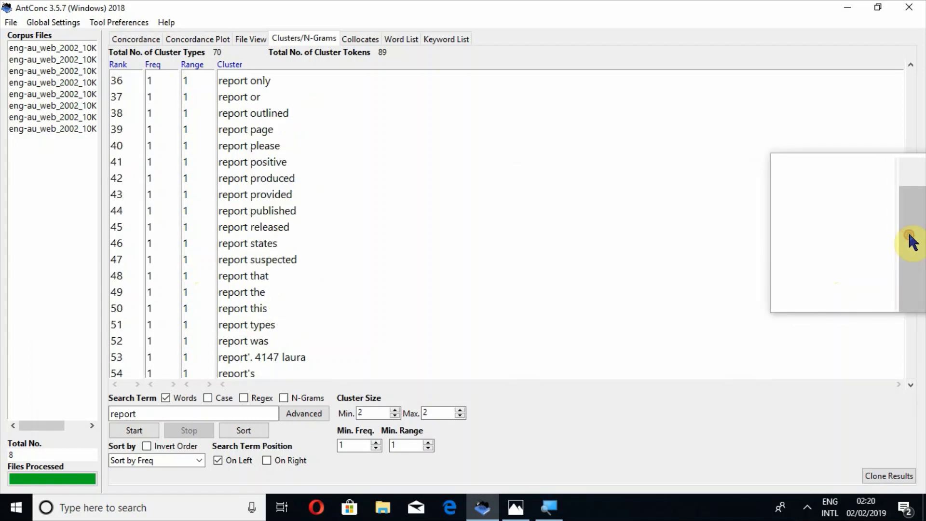
pyautogui.click(912, 135)
pyautogui.click(912, 135)
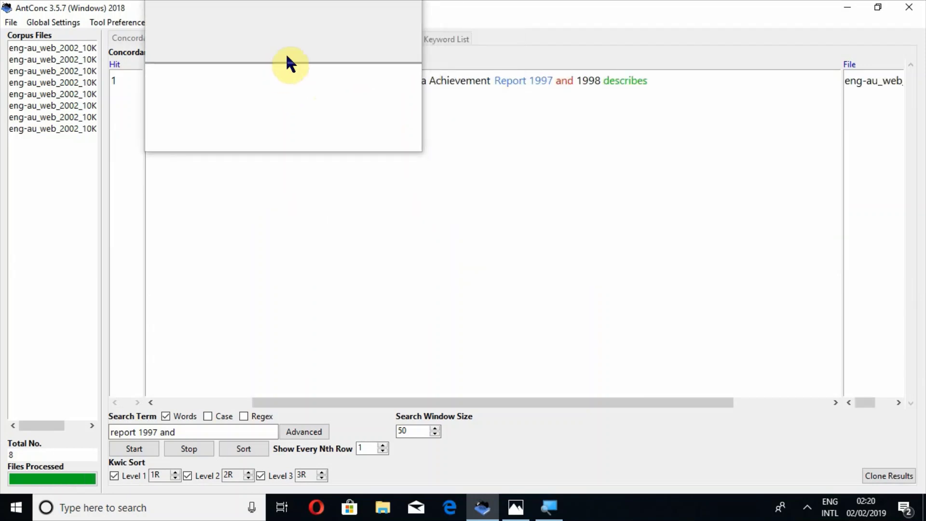
pyautogui.click(291, 38)
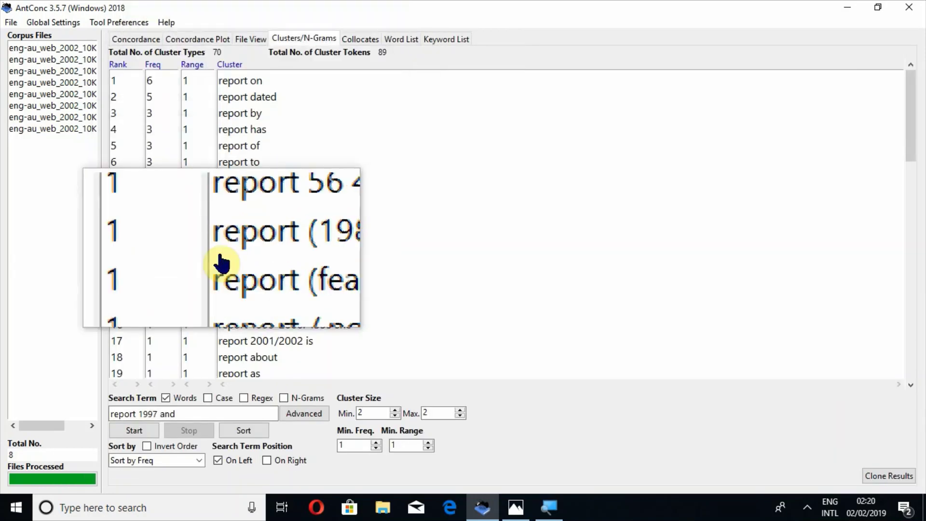
# Shorten the cluster search term back to "report".
pyautogui.click(180, 413)
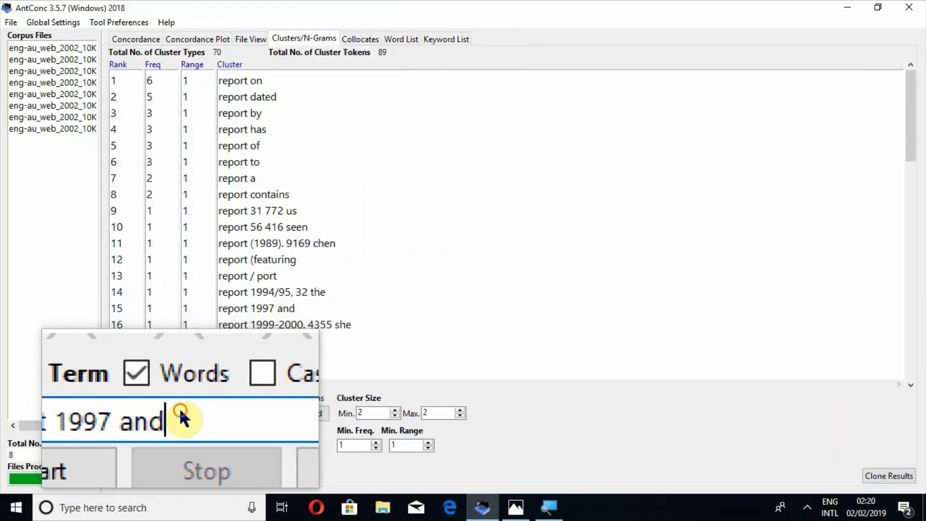
pyautogui.press('BackSpace')
pyautogui.press('BackSpace')
pyautogui.press('BackSpace')
pyautogui.press('BackSpace')
pyautogui.press('BackSpace')
pyautogui.press('BackSpace')
pyautogui.press('BackSpace')
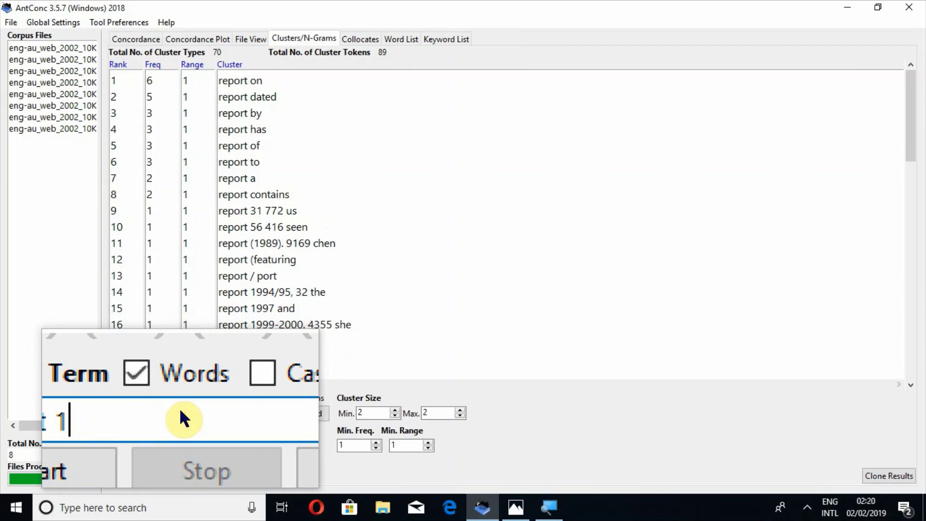
pyautogui.press('BackSpace')
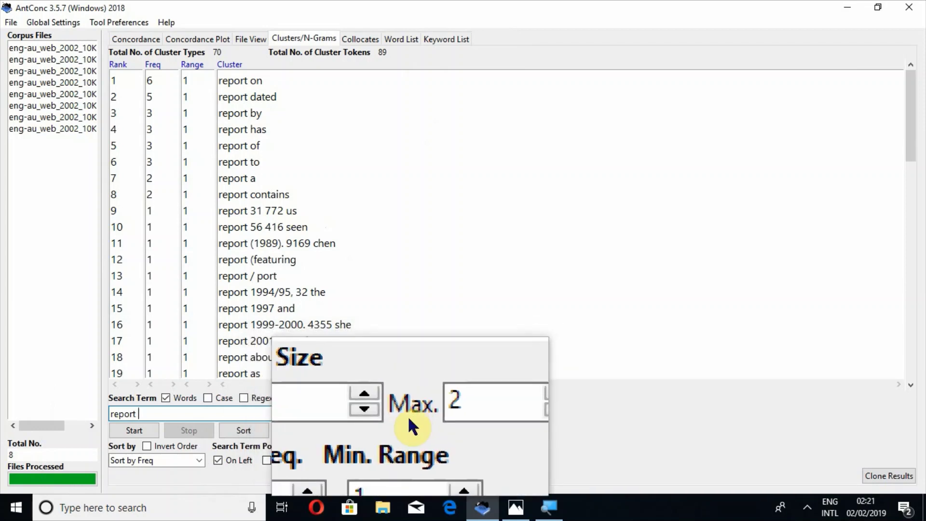
# Rerun the "report" cluster search with minimum and maximum size 1 and view the resulting cluster's concordance lines.
pyautogui.click(394, 416)
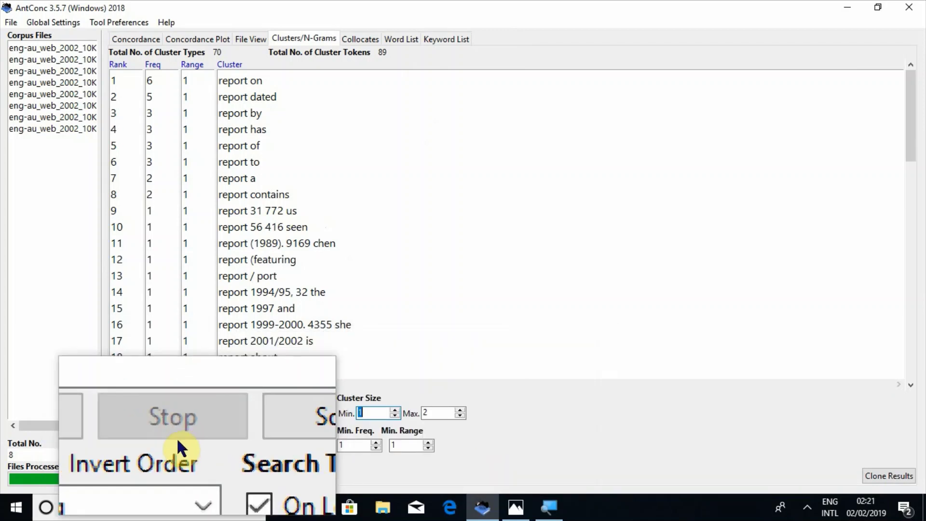
pyautogui.click(116, 430)
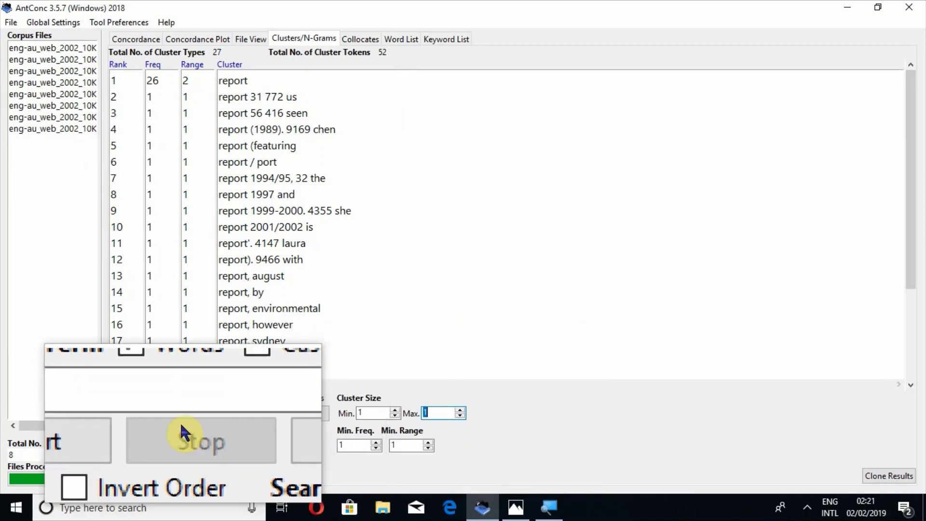
pyautogui.click(139, 426)
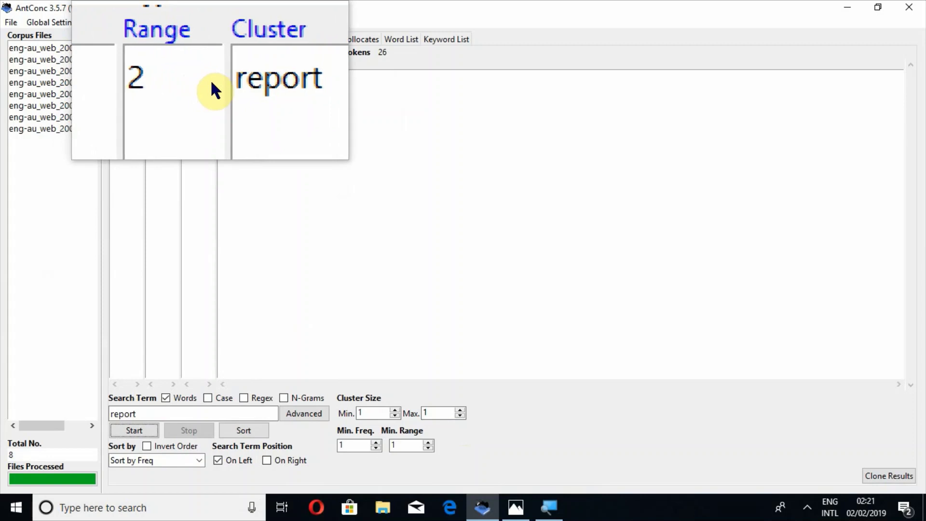
pyautogui.click(225, 81)
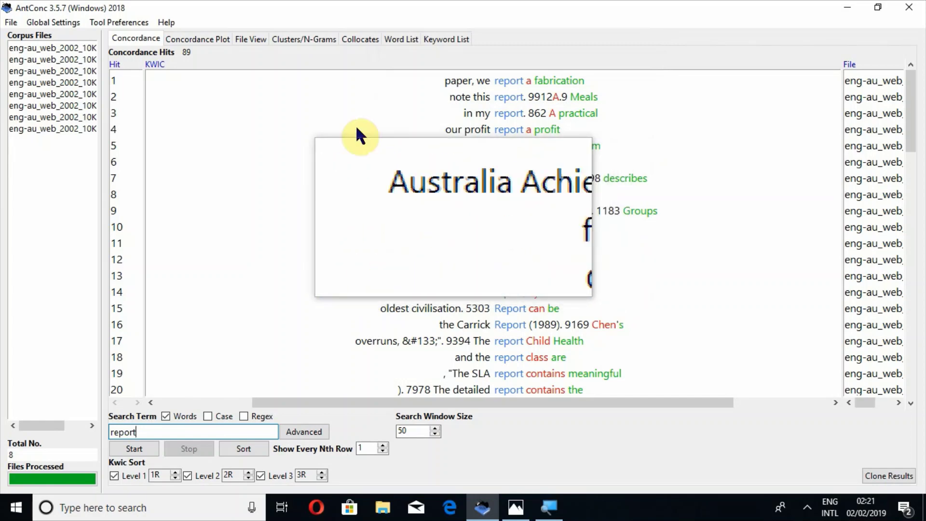
pyautogui.click(285, 39)
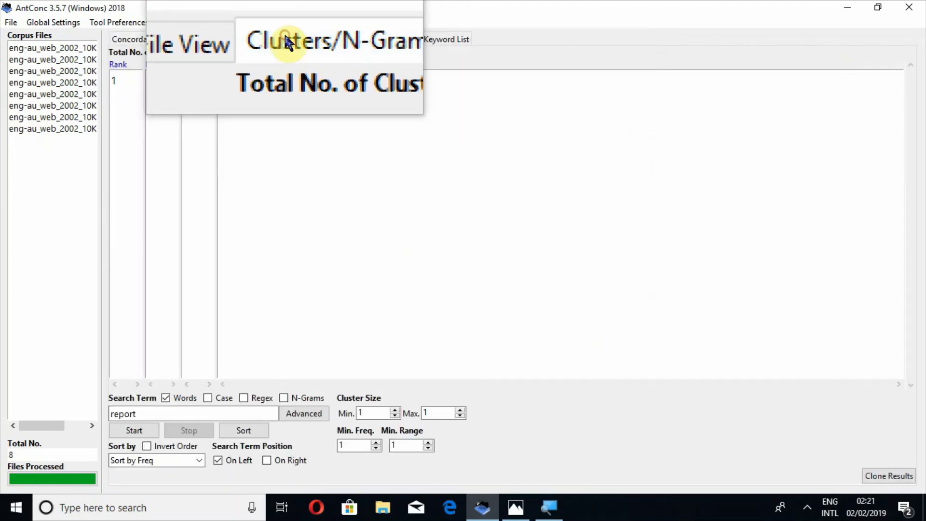
# Set the minimum and maximum cluster size to 3 and rerun the "report" cluster search.
pyautogui.click(404, 414)
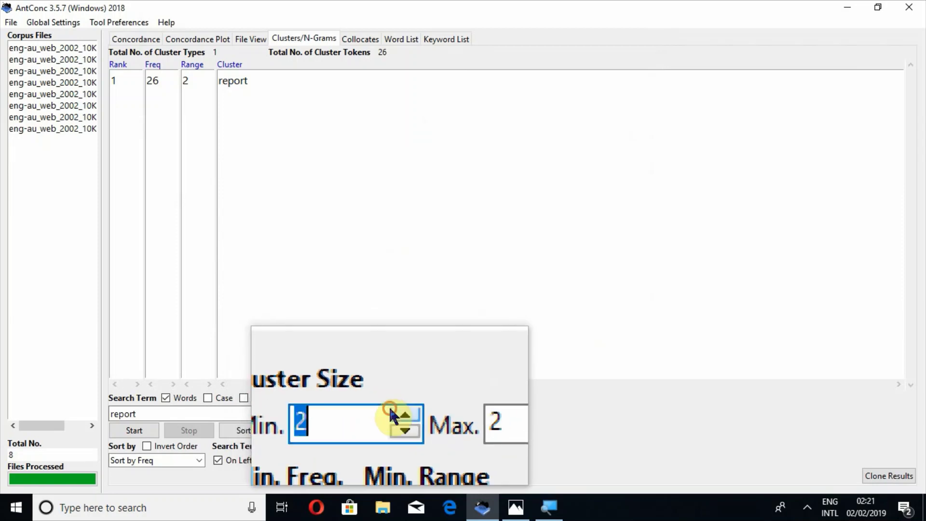
pyautogui.click(405, 415)
pyautogui.click(144, 424)
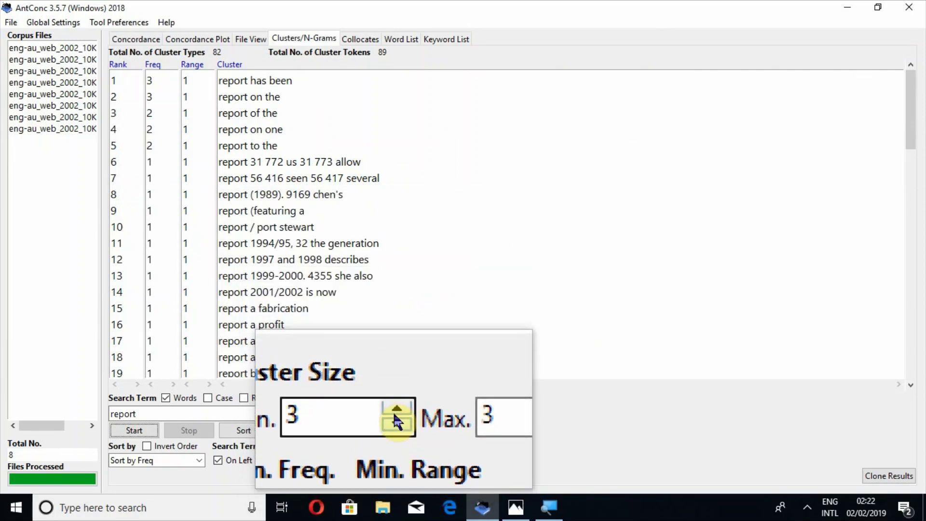
# Set the minimum cluster size to 2 and search for clusters of "book".
pyautogui.click(397, 420)
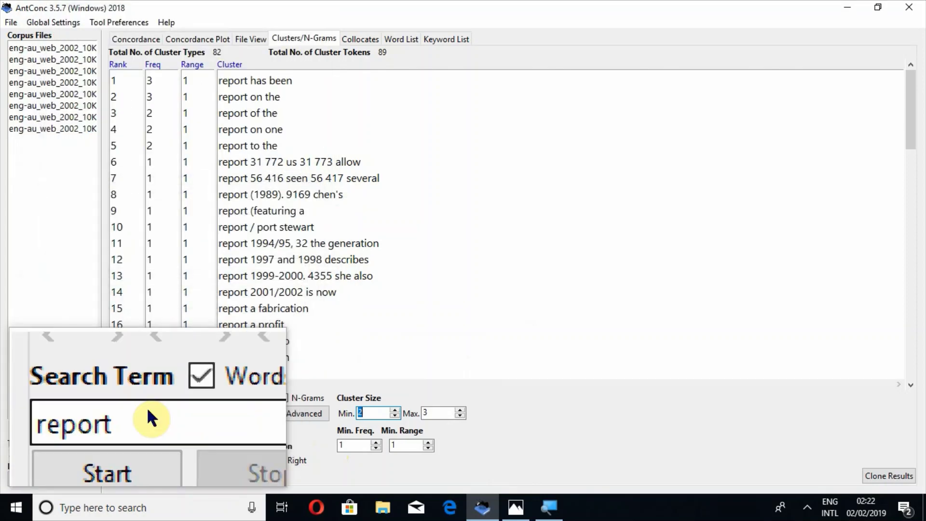
pyautogui.click(149, 415)
pyautogui.press('BackSpace')
pyautogui.press('BackSpace')
pyautogui.press('BackSpace')
pyautogui.press('BackSpace')
pyautogui.press('BackSpace')
pyautogui.press('BackSpace')
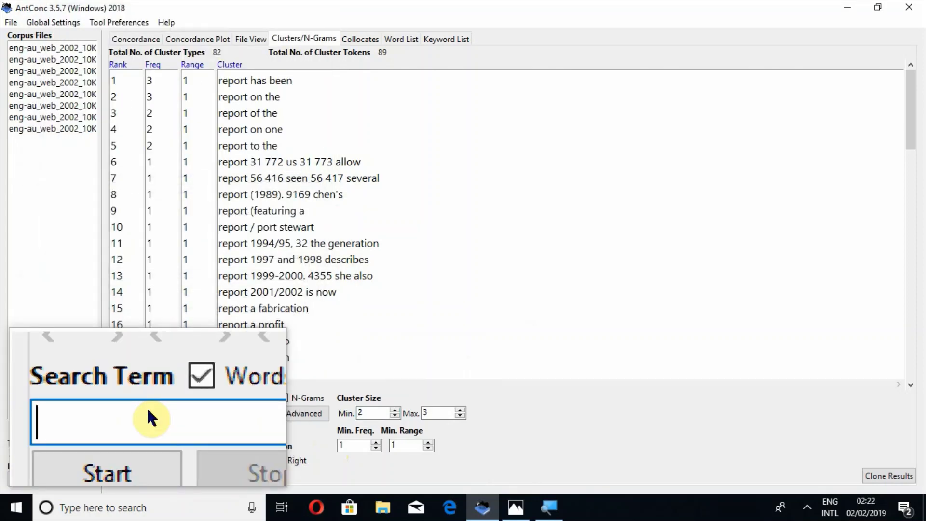
pyautogui.write('book')
pyautogui.press('Return')
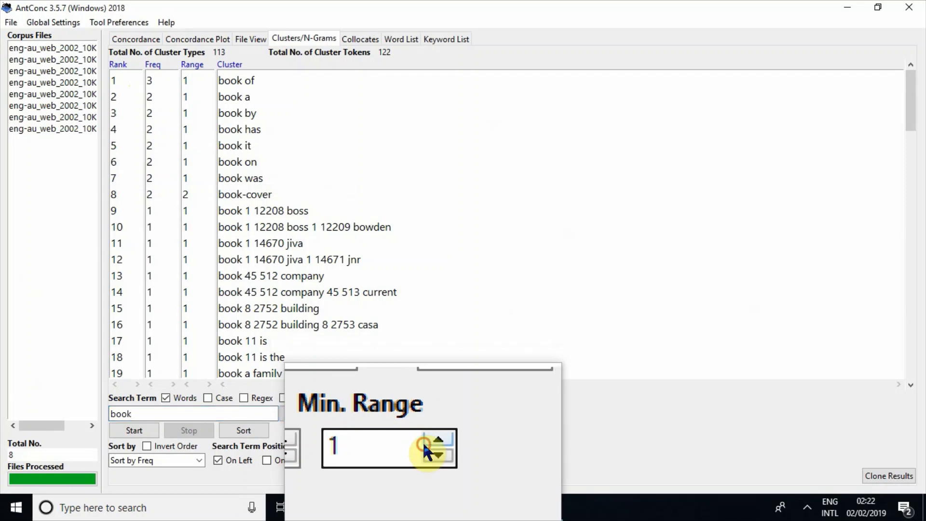
# Rerun the "book" cluster search with a minimum range of 2 and a minimum frequency of 3.
pyautogui.click(425, 444)
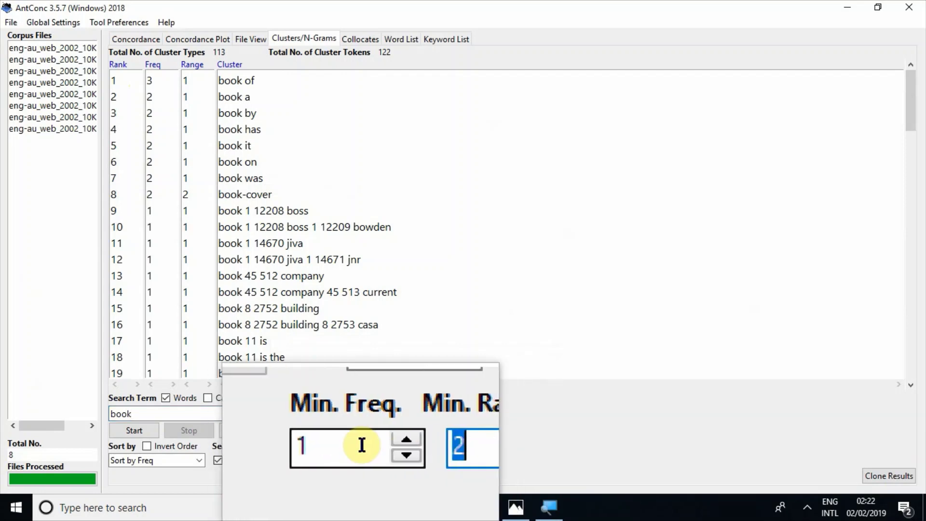
pyautogui.click(373, 442)
pyautogui.click(373, 442)
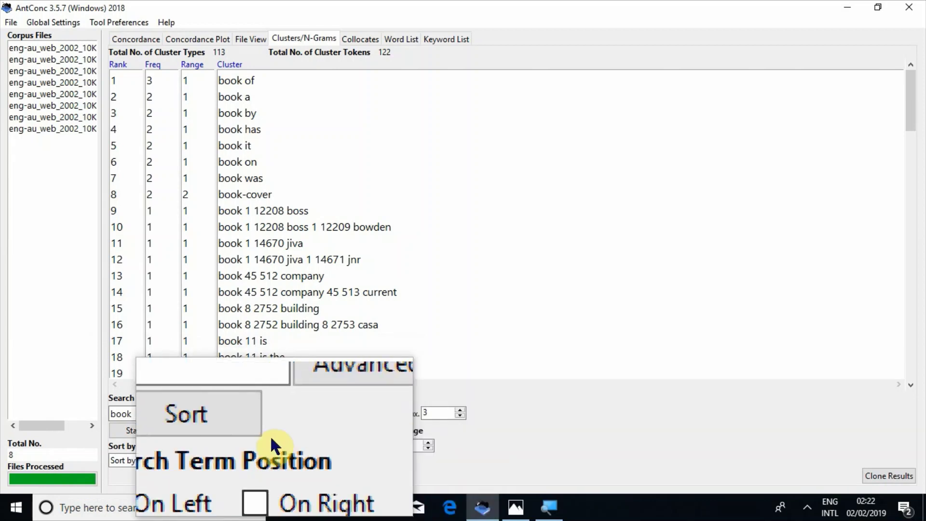
pyautogui.click(247, 432)
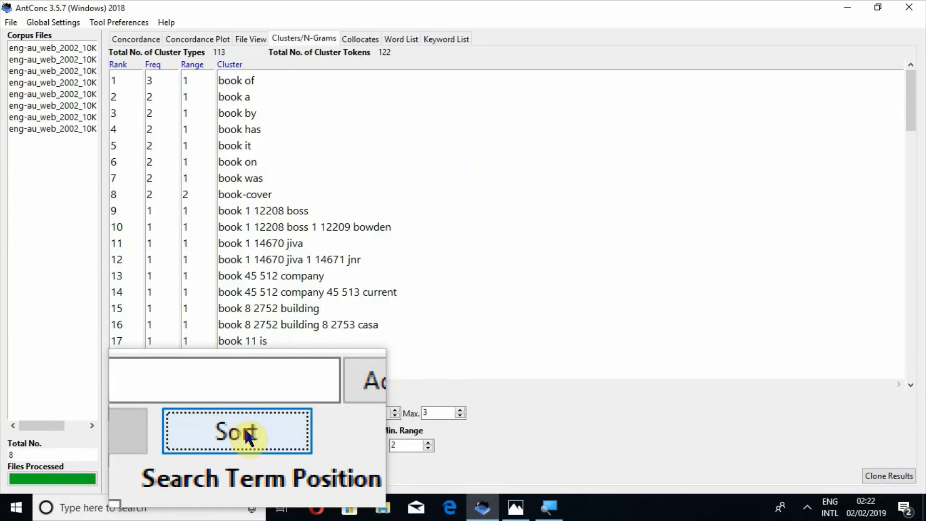
pyautogui.click(137, 426)
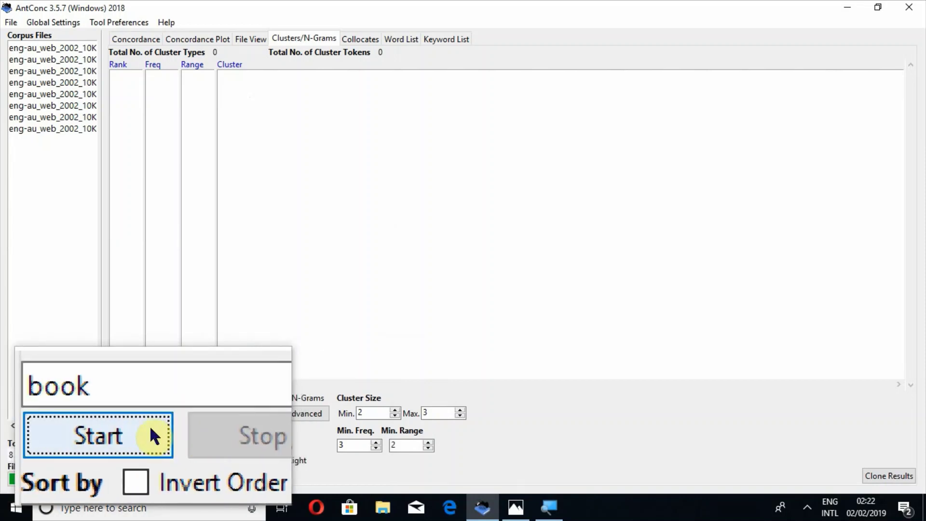
pyautogui.click(150, 424)
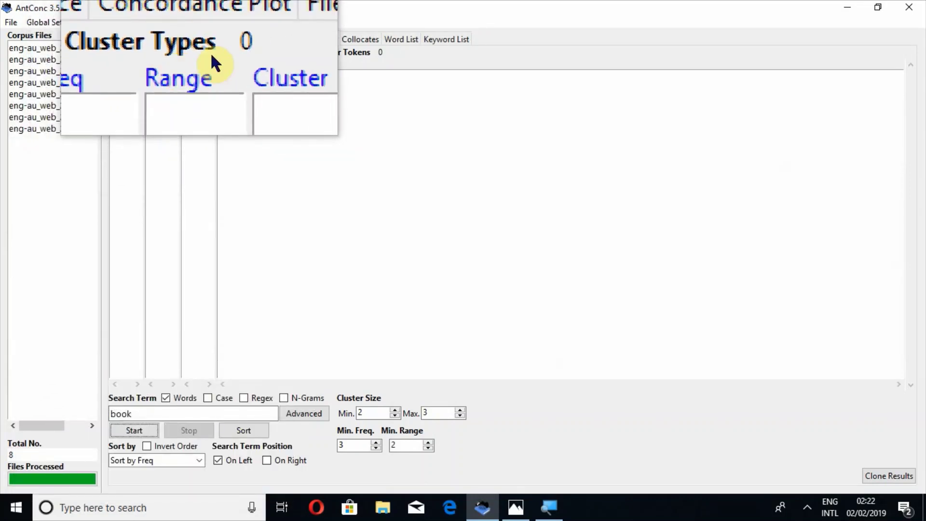
# Lower the minimum frequency to 2 and rerun the "book" cluster search.
pyautogui.click(372, 443)
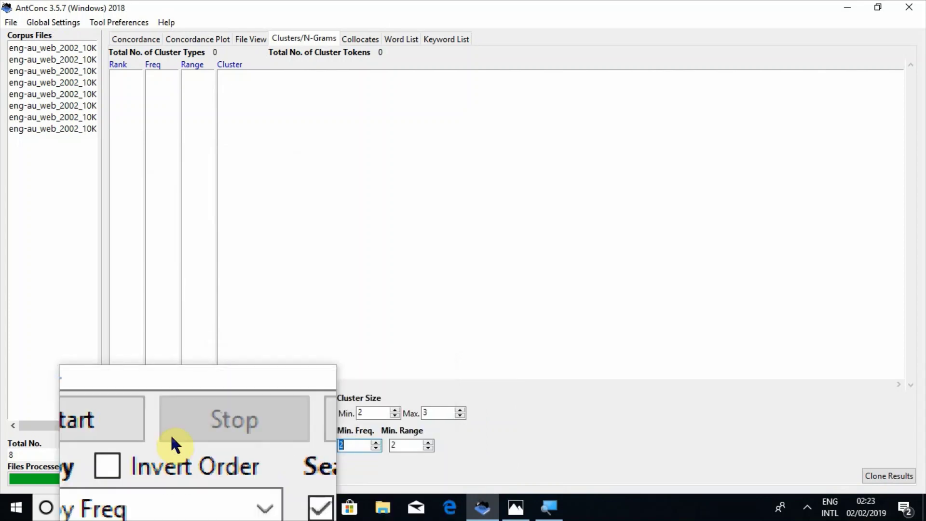
pyautogui.click(117, 426)
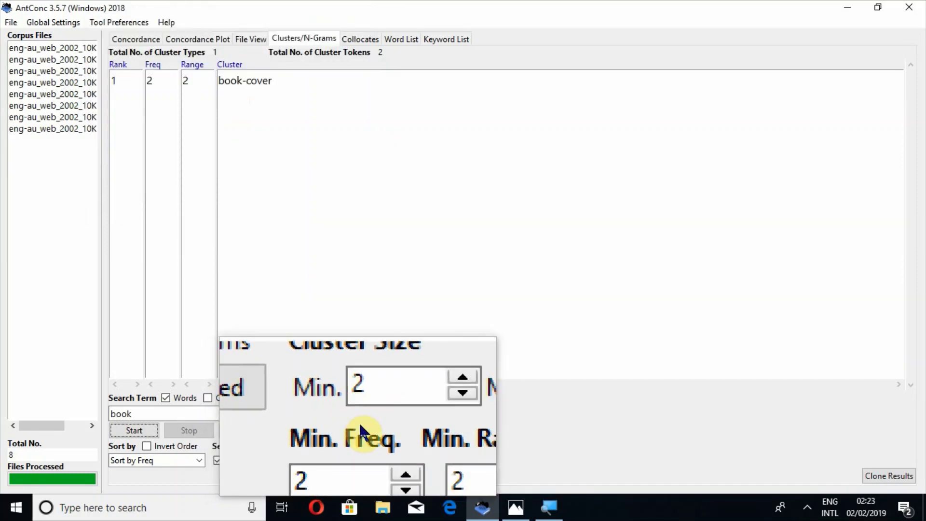
# Set the minimum frequency to 3 and search for clusters of "sort".
pyautogui.click(376, 442)
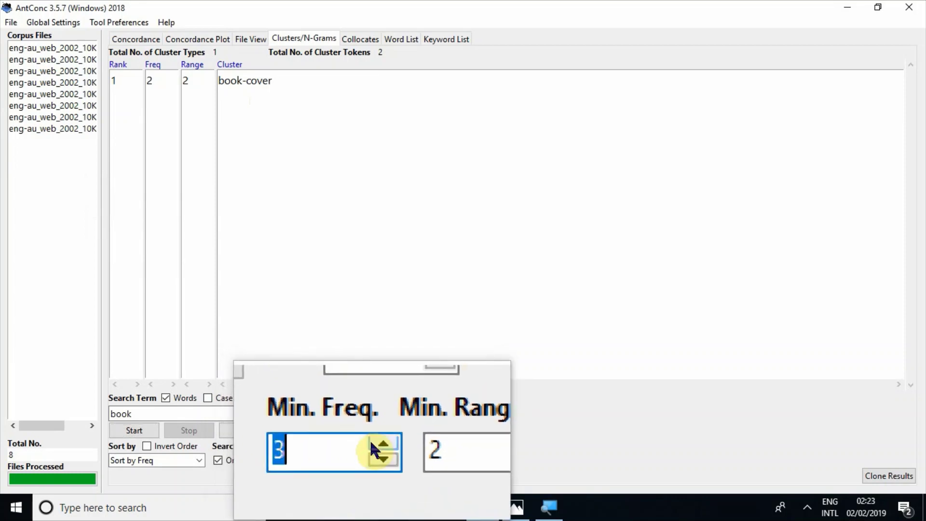
pyautogui.doubleClick(148, 411)
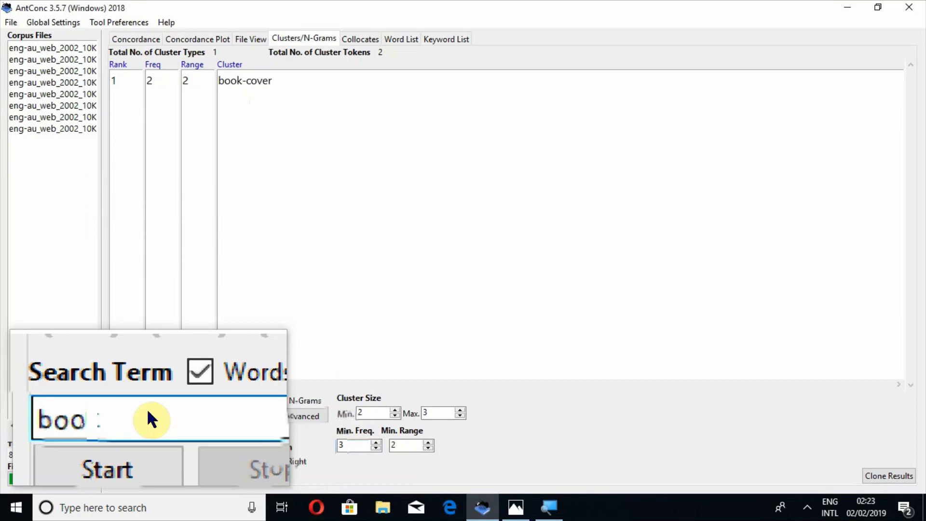
pyautogui.write('sort')
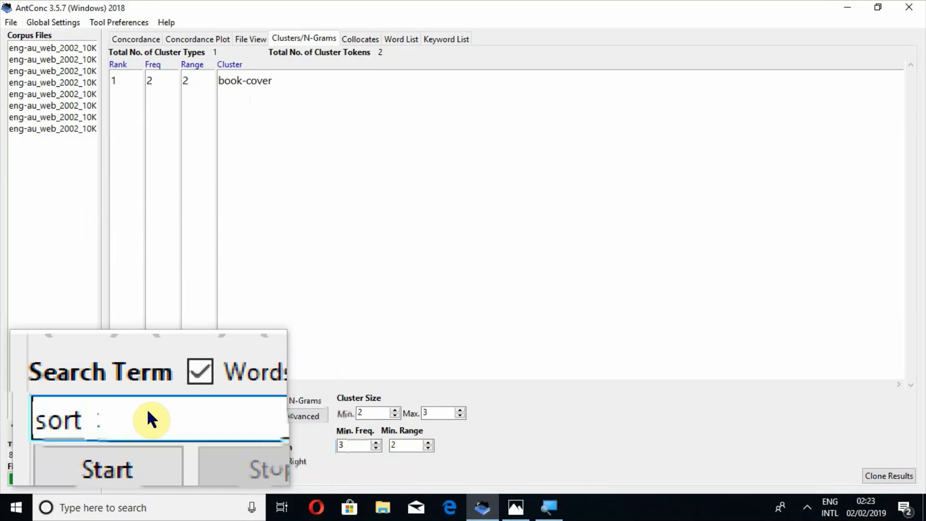
pyautogui.press('Return')
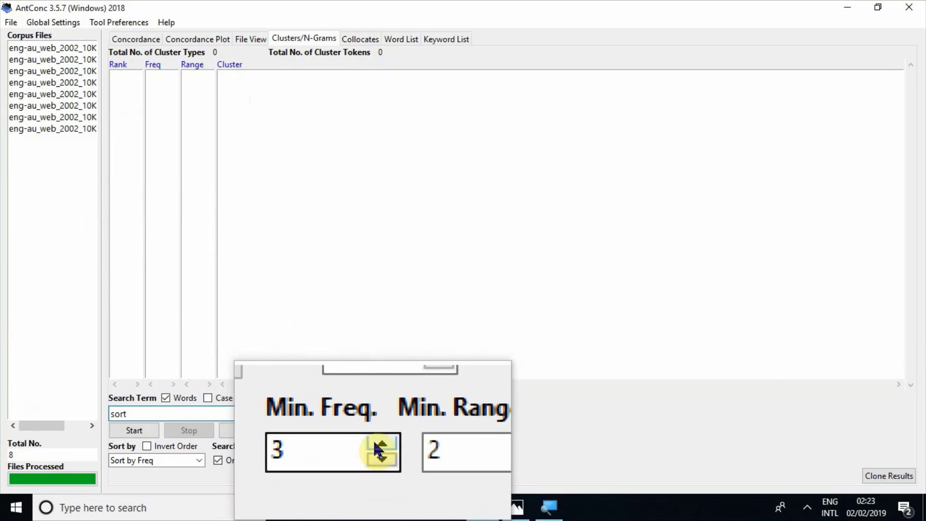
# Reset both the minimum frequency and the minimum range to 1.
pyautogui.click(378, 443)
pyautogui.click(376, 451)
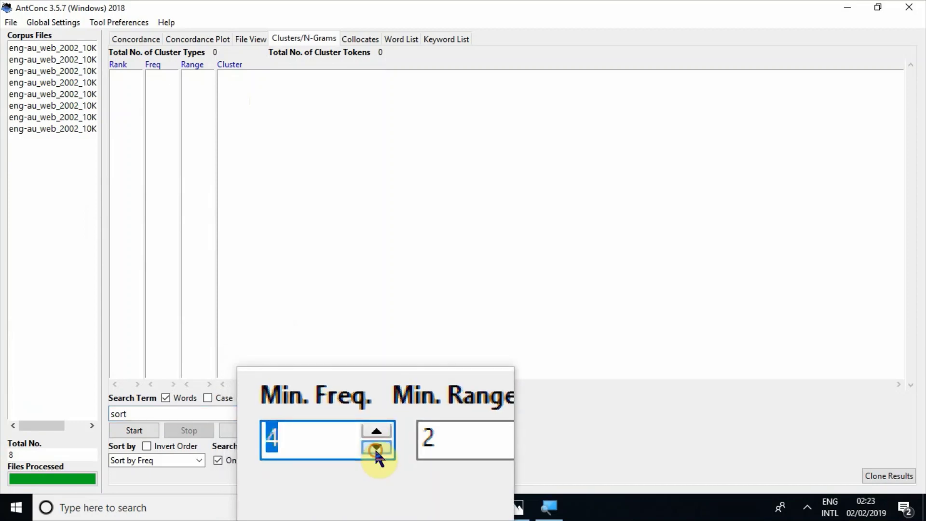
pyautogui.click(376, 449)
pyautogui.click(377, 449)
pyautogui.click(377, 448)
pyautogui.click(428, 448)
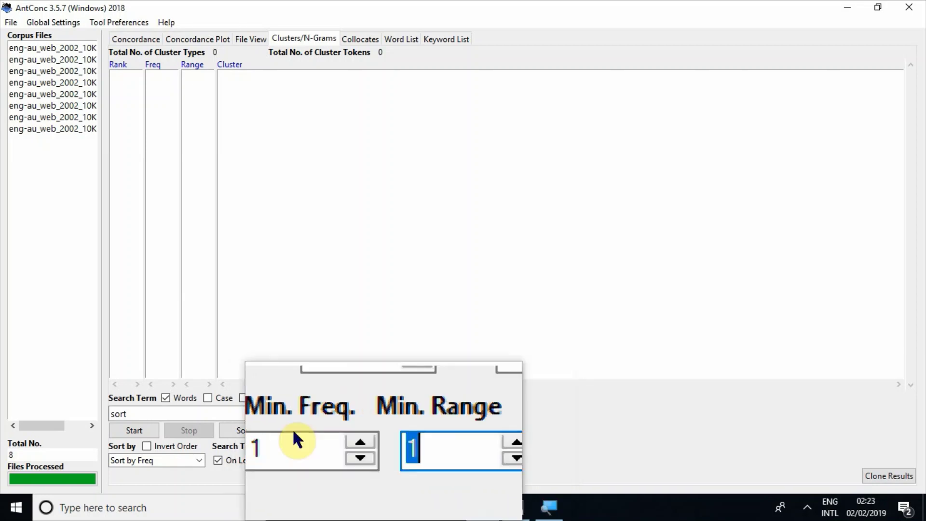
# Search for clusters of "sort" and order the results by range.
pyautogui.click(135, 430)
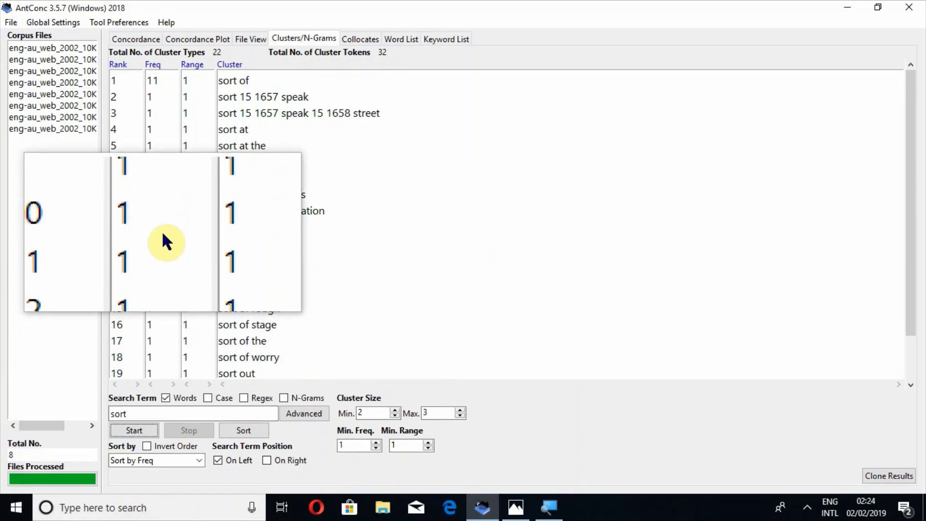
pyautogui.click(164, 463)
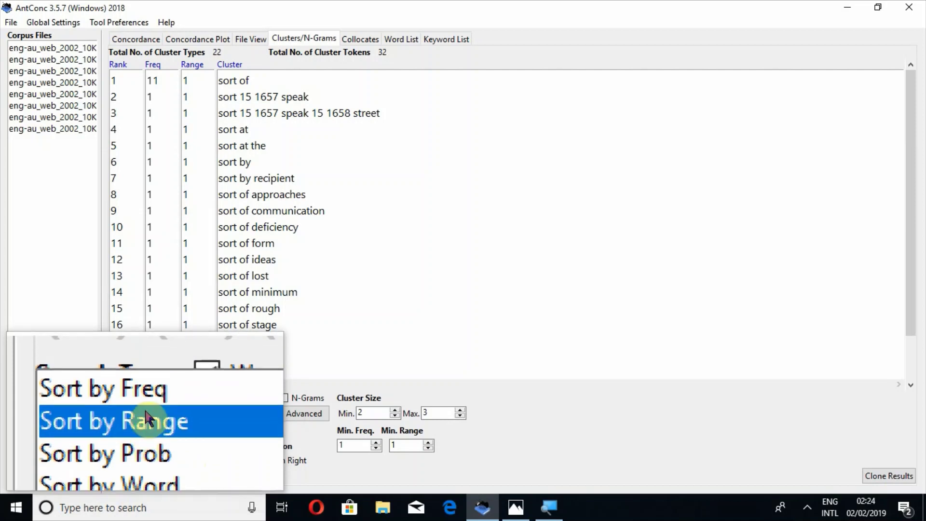
pyautogui.click(144, 415)
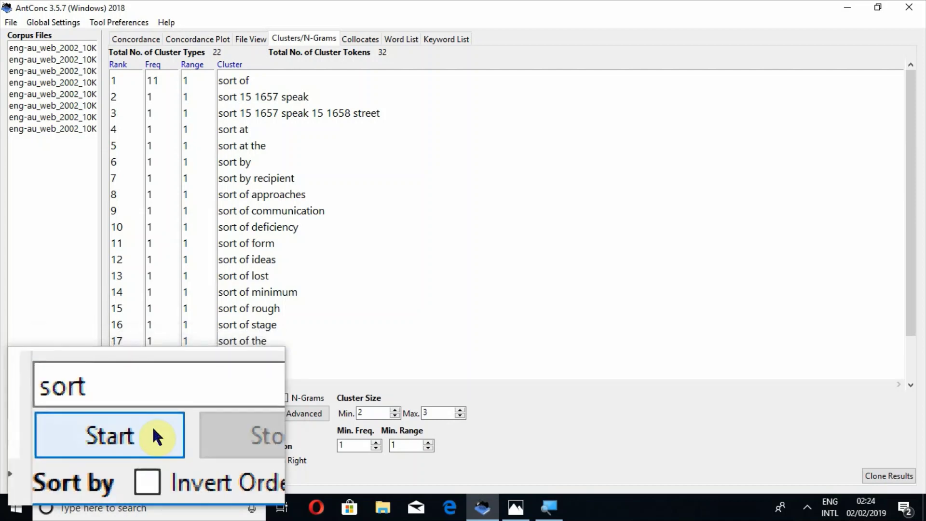
pyautogui.click(233, 426)
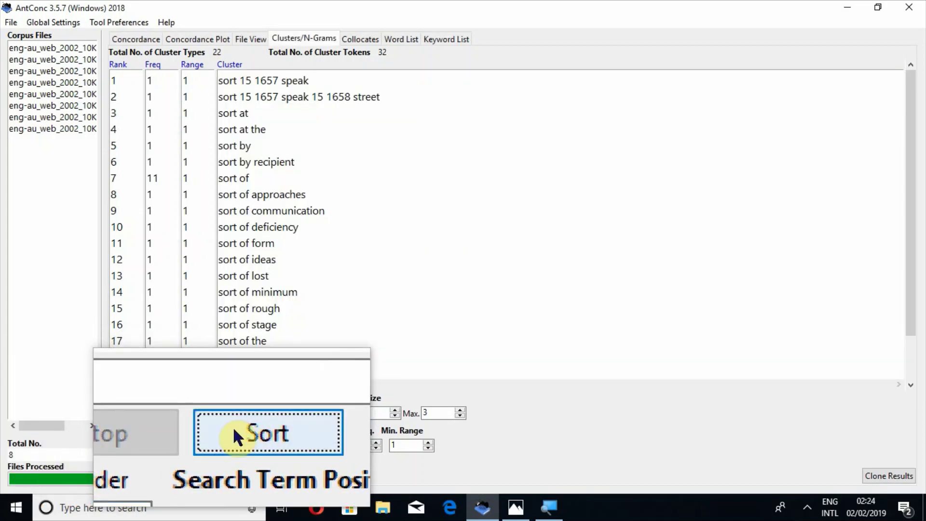
pyautogui.click(134, 430)
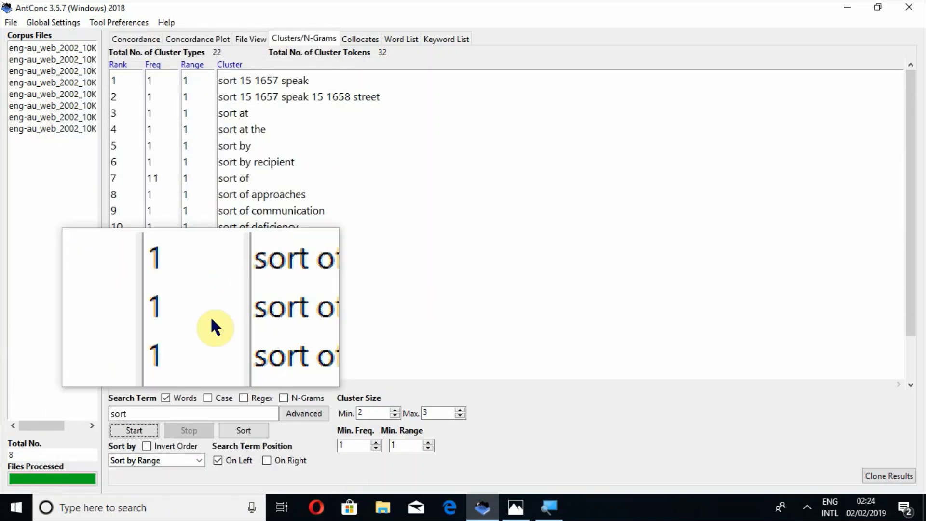
# Rerun the "sort" cluster search with the results sorted by word.
pyautogui.click(155, 467)
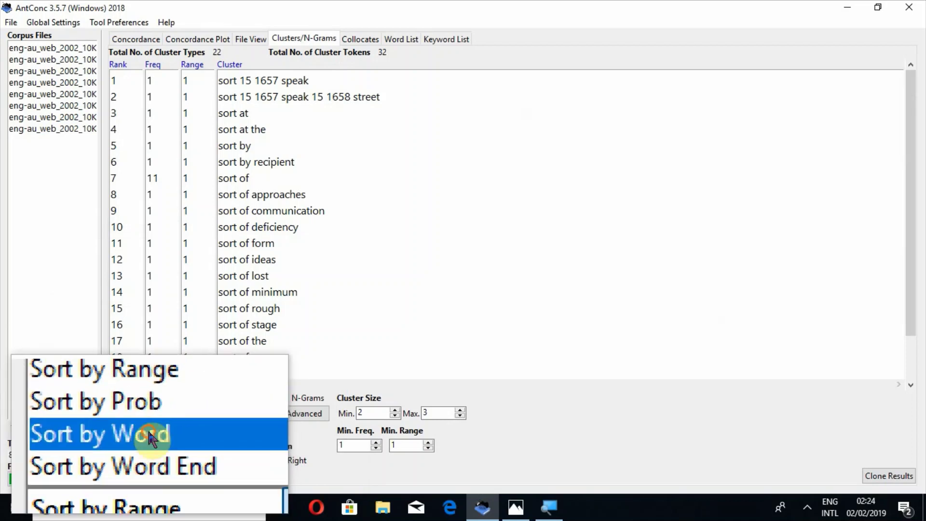
pyautogui.click(148, 436)
pyautogui.click(143, 429)
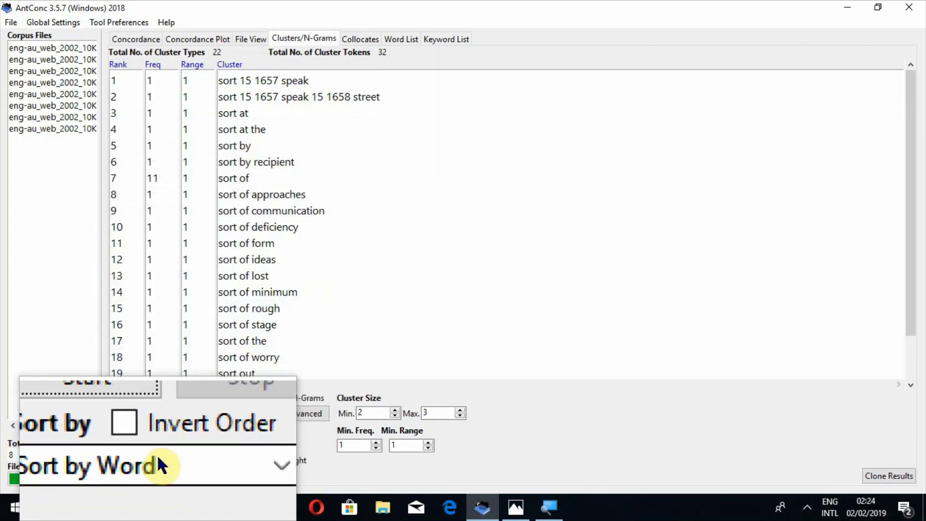
# Rerun the "sort" cluster search with the results sorted by word end.
pyautogui.click(158, 455)
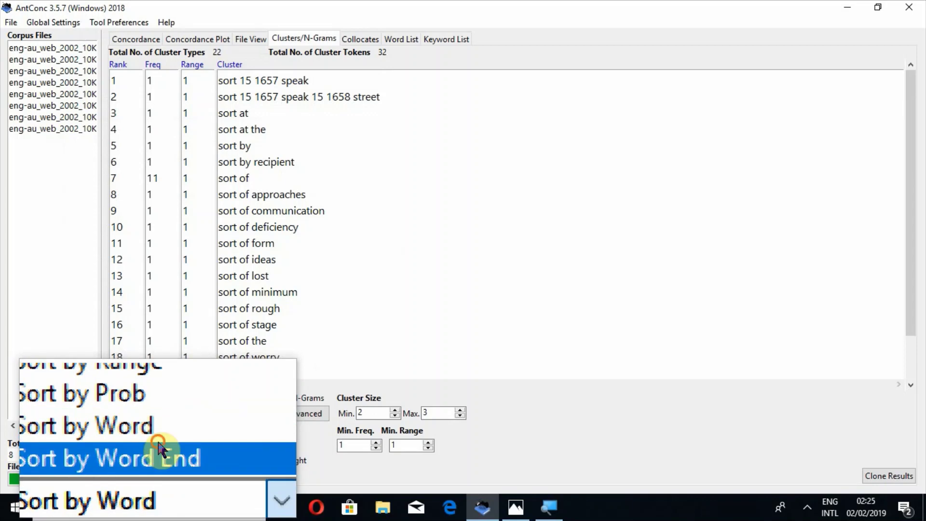
pyautogui.click(160, 448)
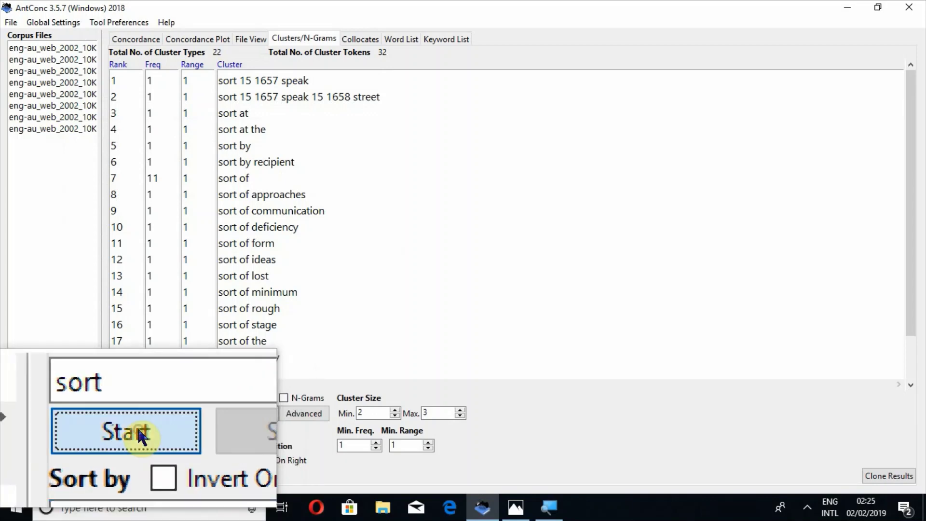
pyautogui.click(138, 433)
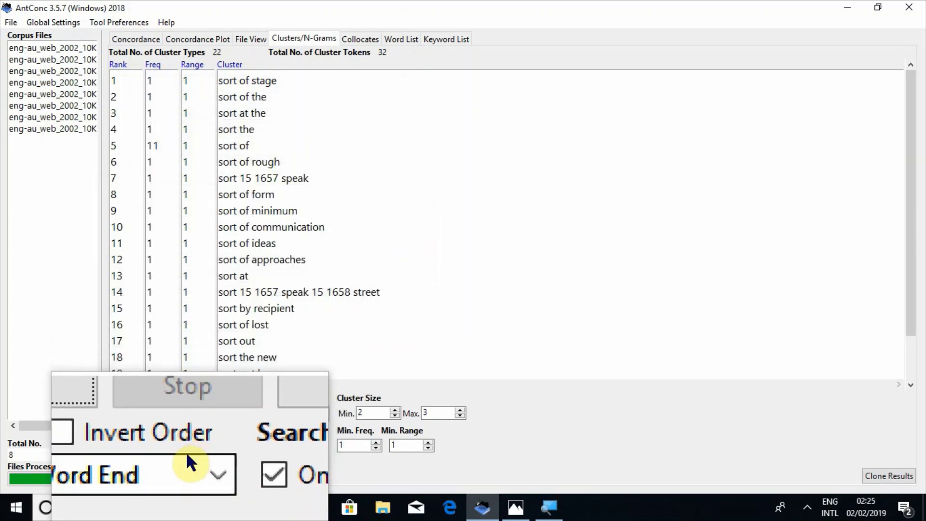
# Set the sort order to probability and try to sort the "sort" clusters by it.
pyautogui.click(183, 460)
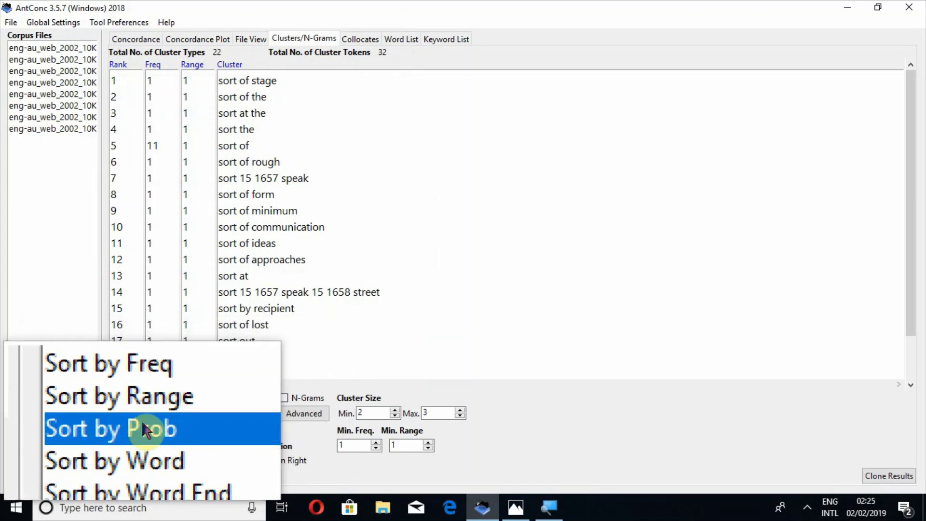
pyautogui.click(145, 430)
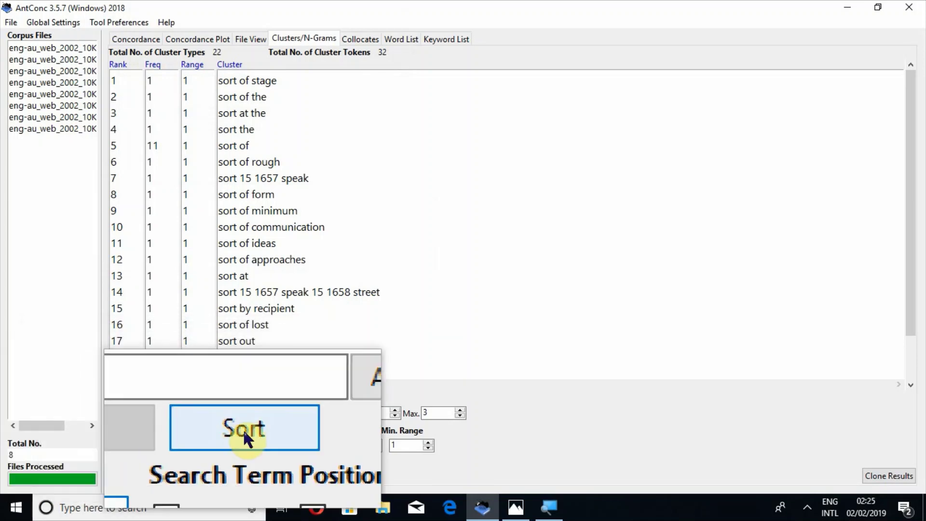
pyautogui.click(245, 434)
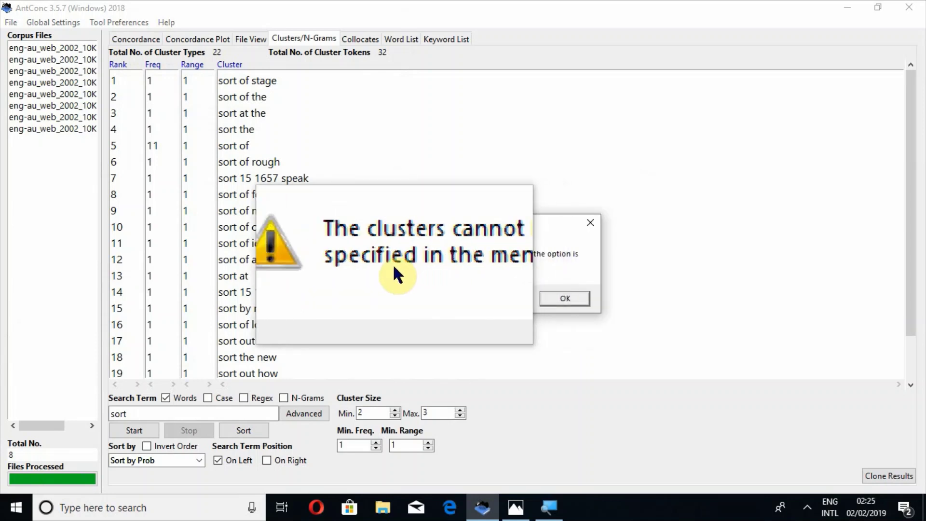
pyautogui.click(565, 295)
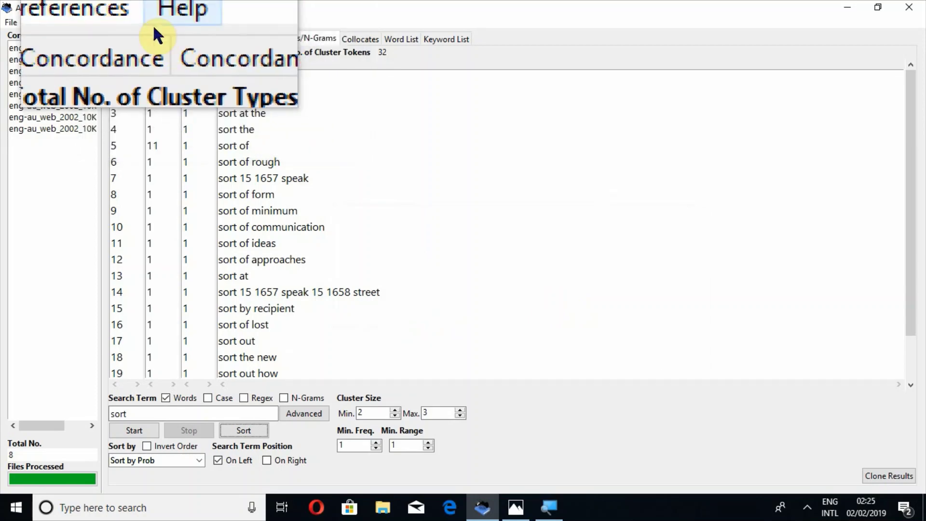
# In the Clusters/N-Grams tool preferences, display the transitional probability and hide the rank, frequency and range.
pyautogui.click(133, 78)
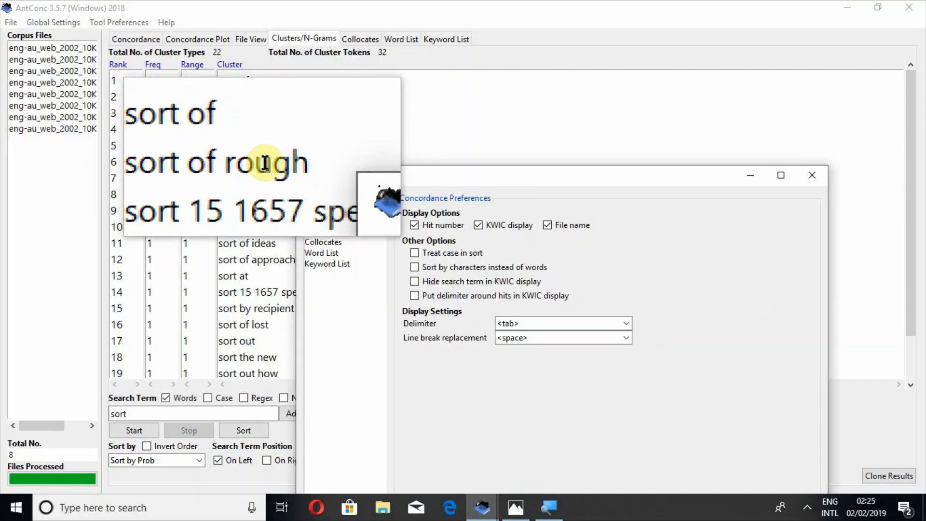
pyautogui.click(320, 229)
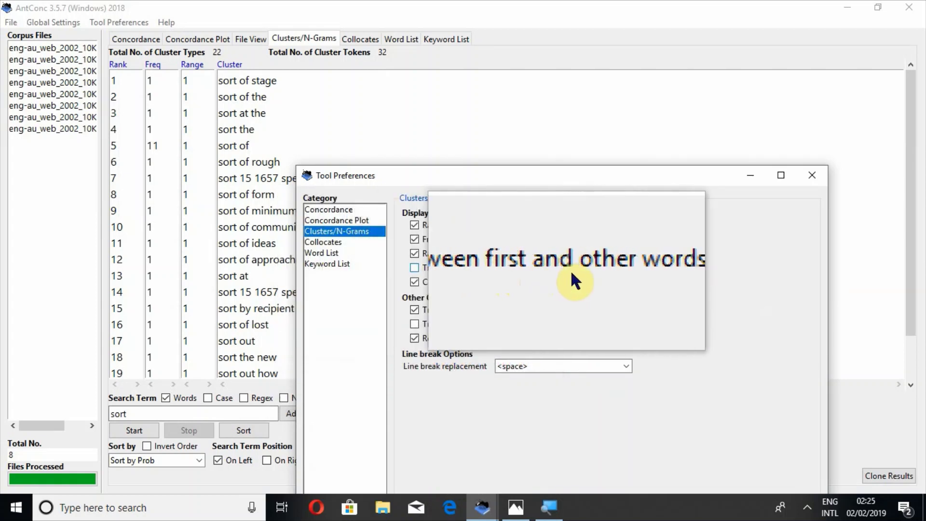
pyautogui.click(415, 267)
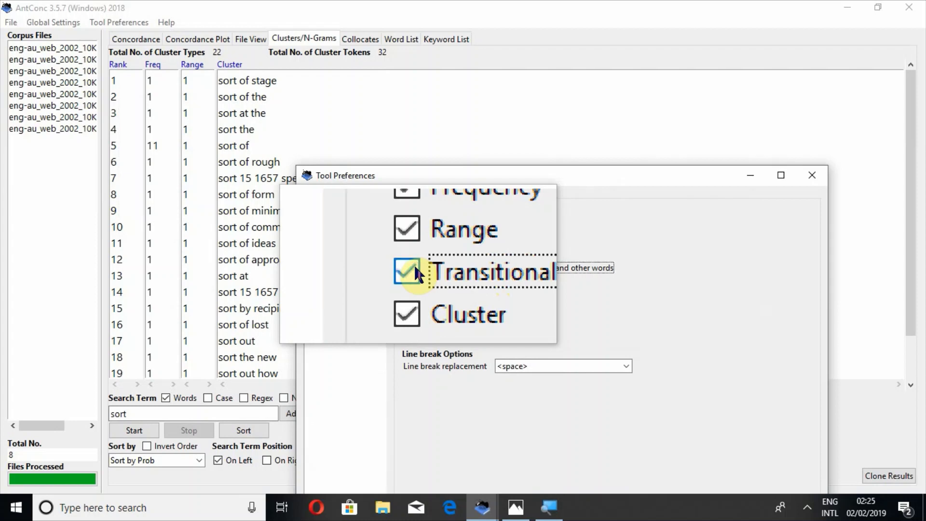
pyautogui.click(413, 223)
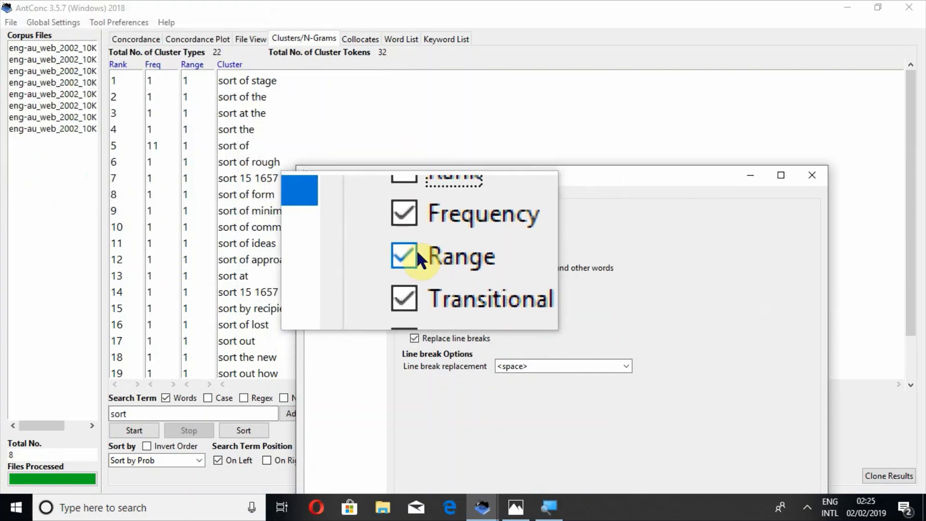
pyautogui.click(418, 255)
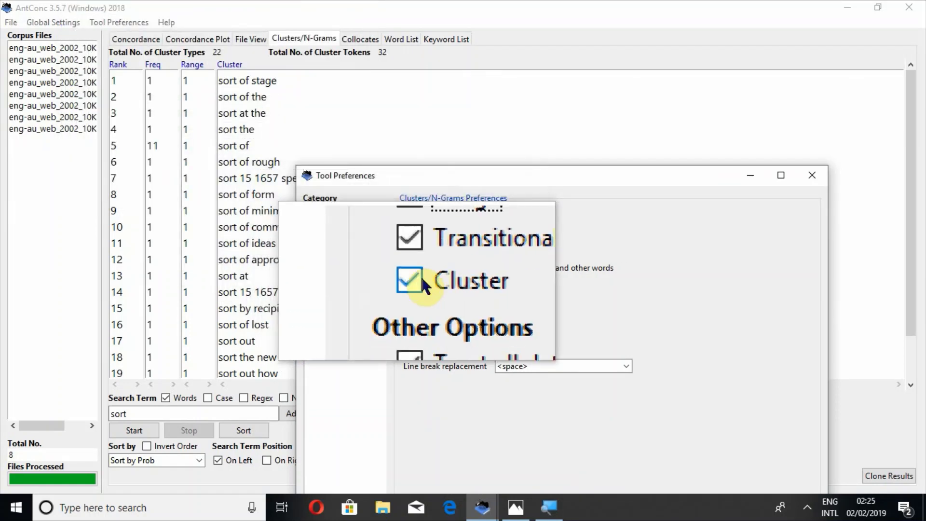
pyautogui.click(419, 268)
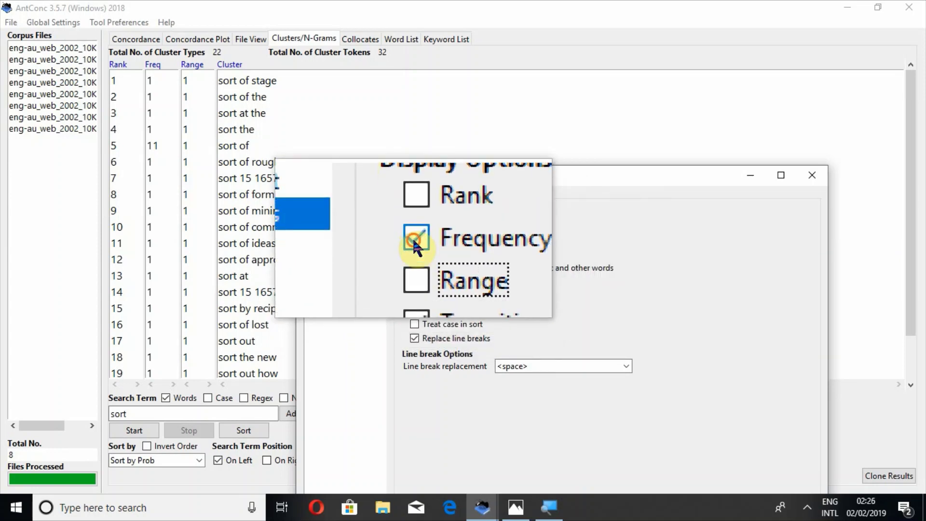
pyautogui.click(414, 240)
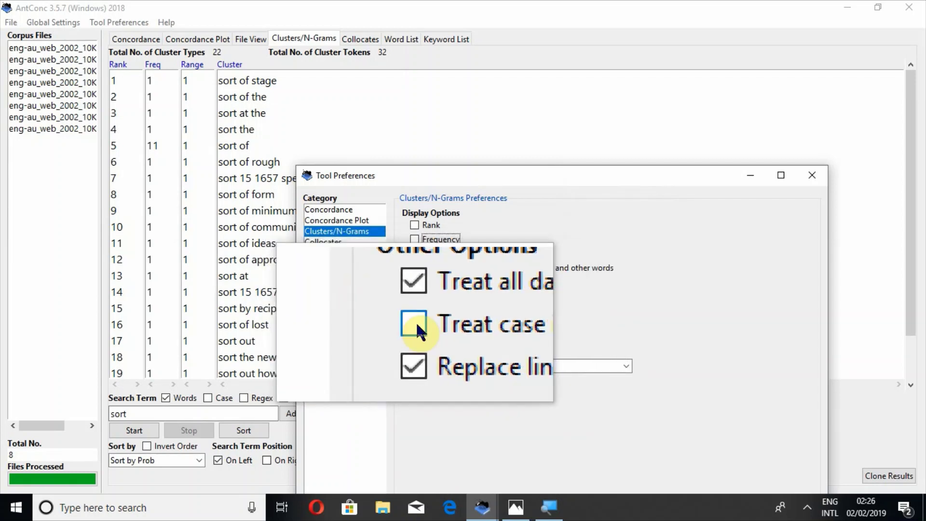
# Enable case treatment in sort, disable treating all data as lowercase, and apply the preferences with <space> as the line break replacement.
pyautogui.click(418, 325)
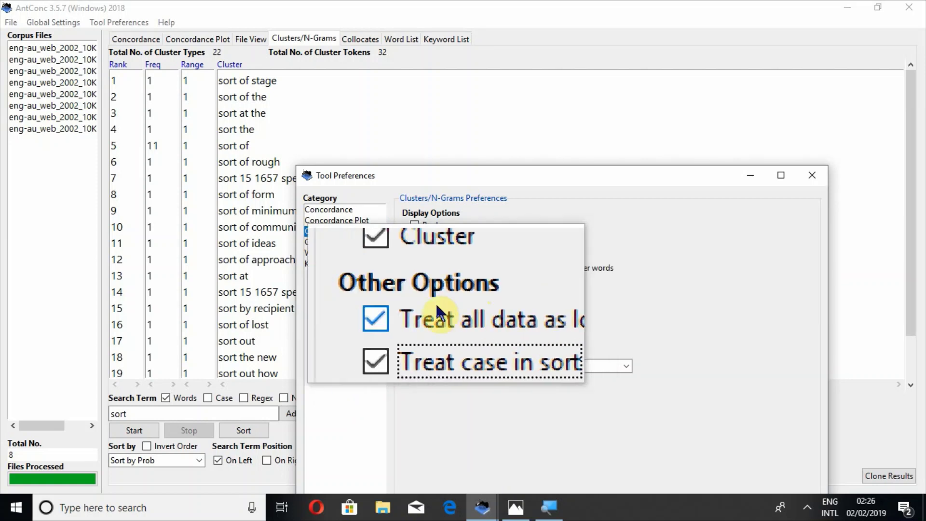
pyautogui.click(414, 304)
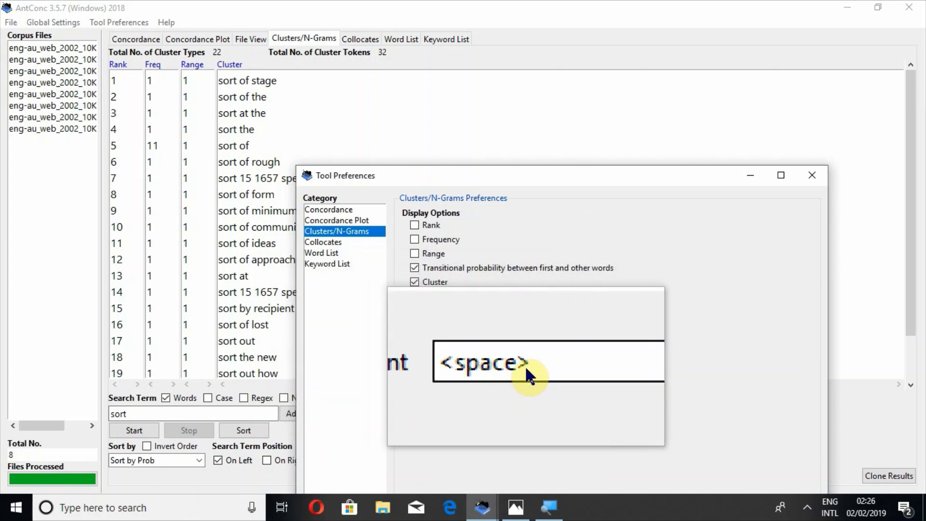
pyautogui.click(525, 366)
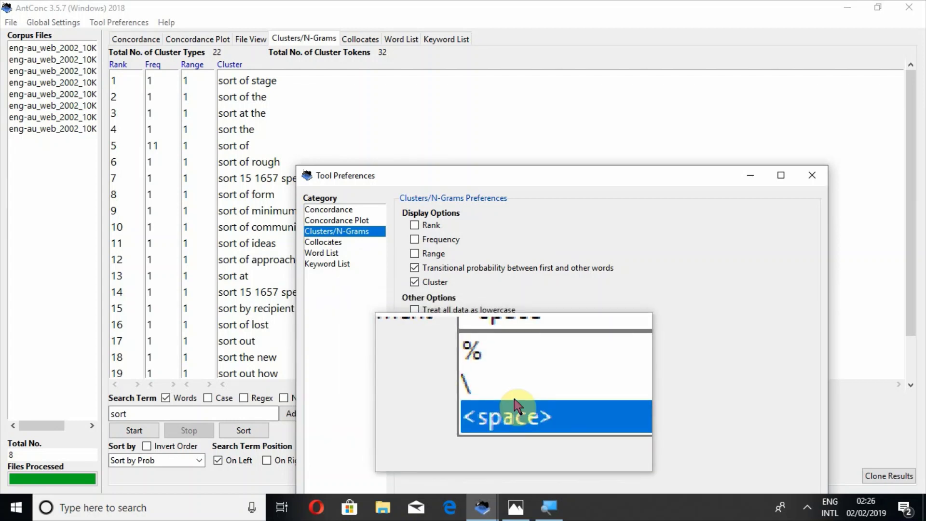
pyautogui.click(501, 363)
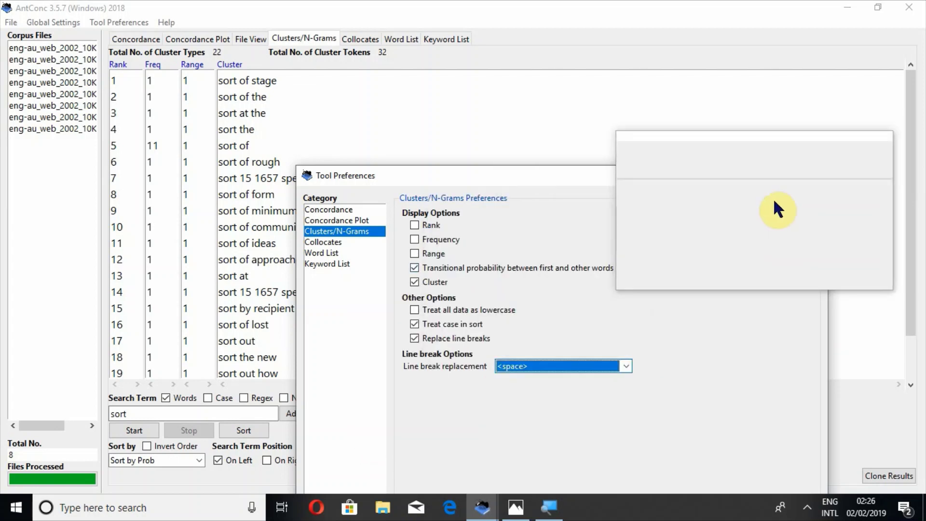
pyautogui.click(781, 175)
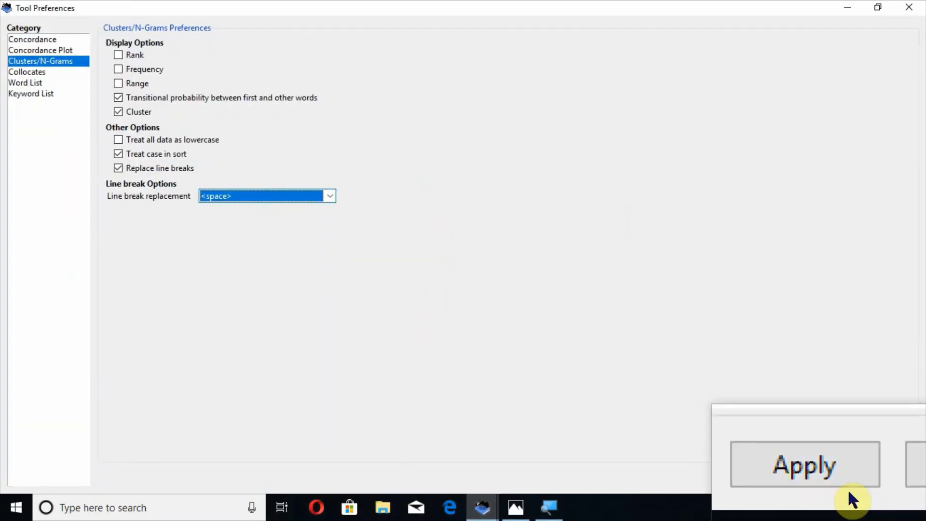
pyautogui.click(834, 479)
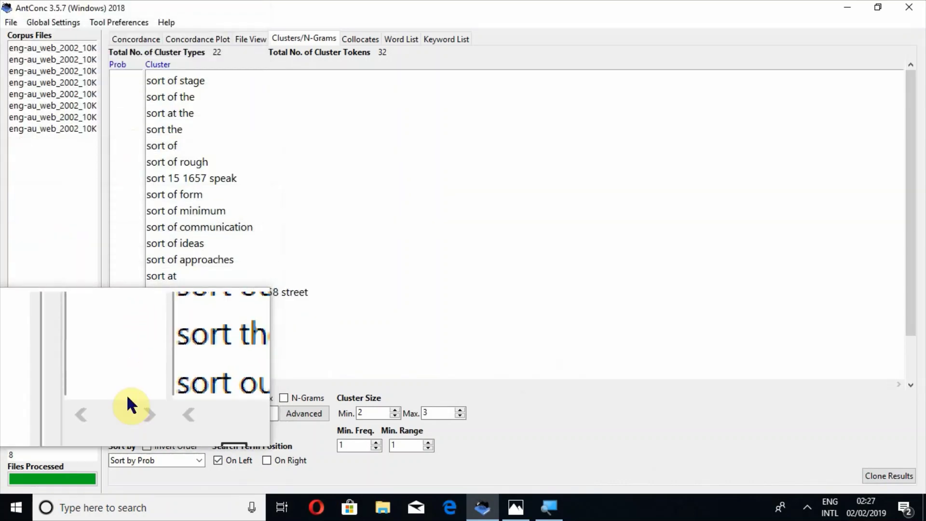
# Rerun the "sort" cluster search by probability, once as set and once with the maximum cluster size at 2.
pyautogui.click(130, 428)
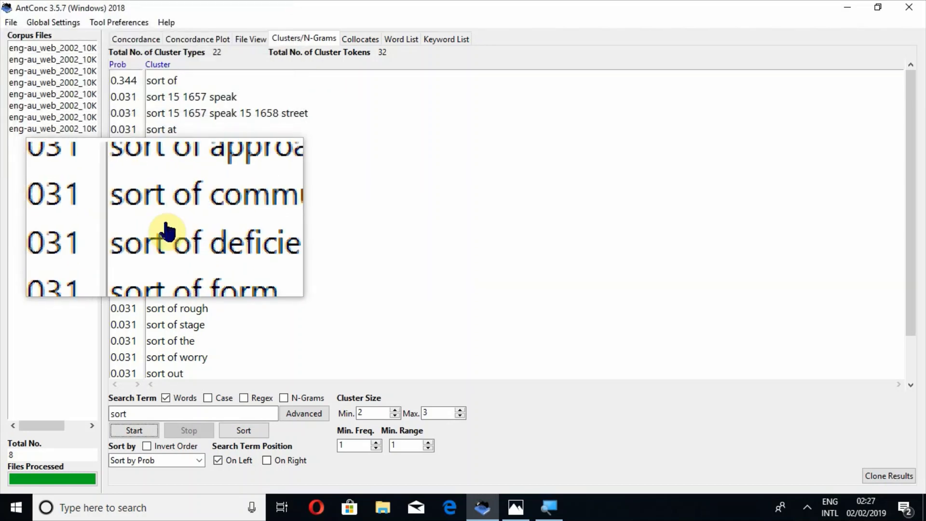
pyautogui.click(458, 415)
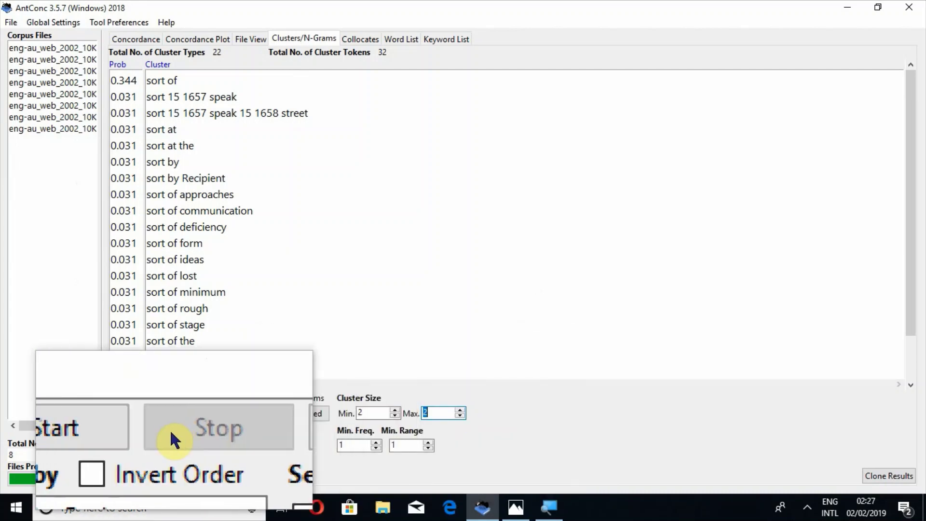
pyautogui.click(151, 429)
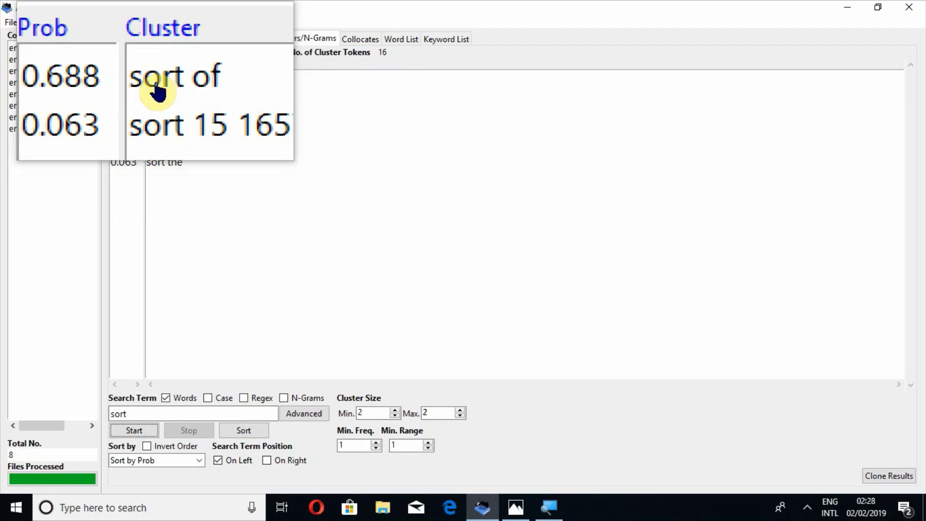
# View the concordance lines of the "sort of" cluster and return to the cluster results.
pyautogui.click(156, 151)
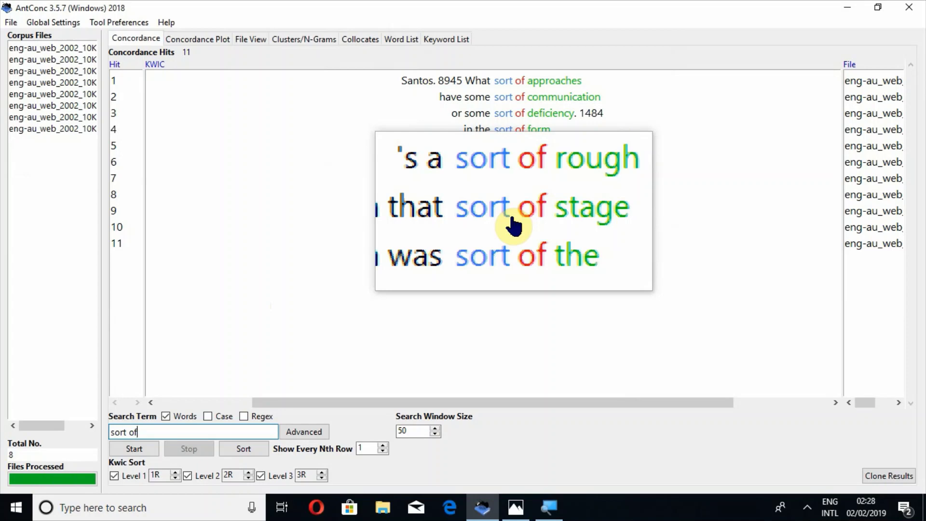
pyautogui.click(315, 39)
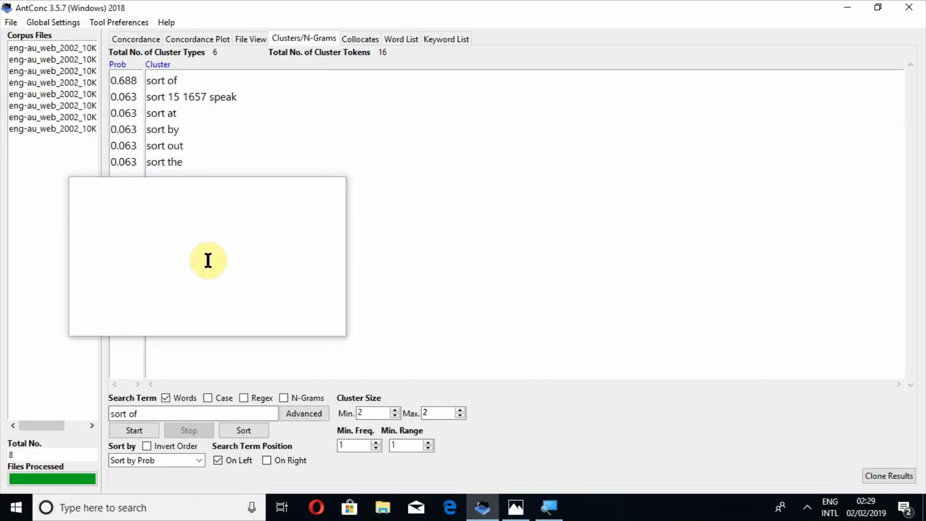
# Enable case-sensitive searching and search for clusters of "Report" in place of the previous search term.
pyautogui.click(204, 399)
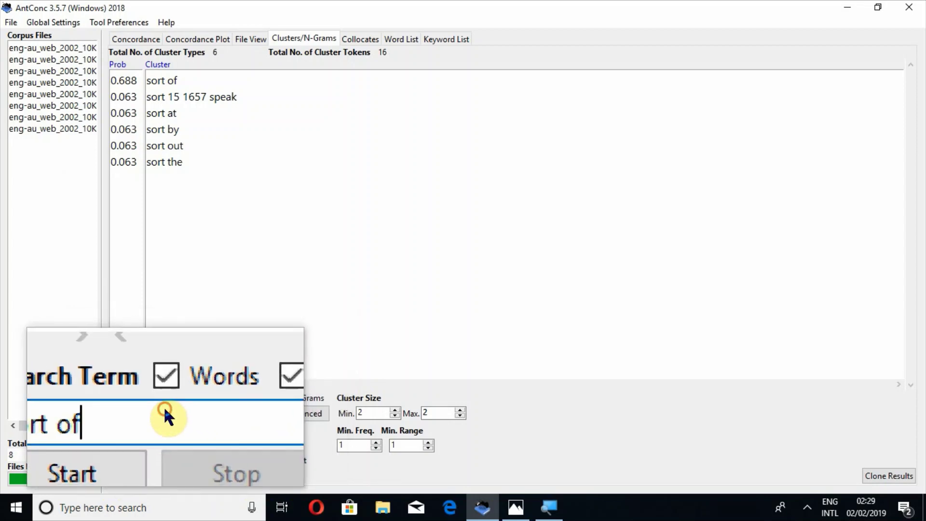
pyautogui.click(136, 410)
pyautogui.press('BackSpace')
pyautogui.press('BackSpace')
pyautogui.press('BackSpace')
pyautogui.press('BackSpace')
pyautogui.press('BackSpace')
pyautogui.press('BackSpace')
pyautogui.press('BackSpace')
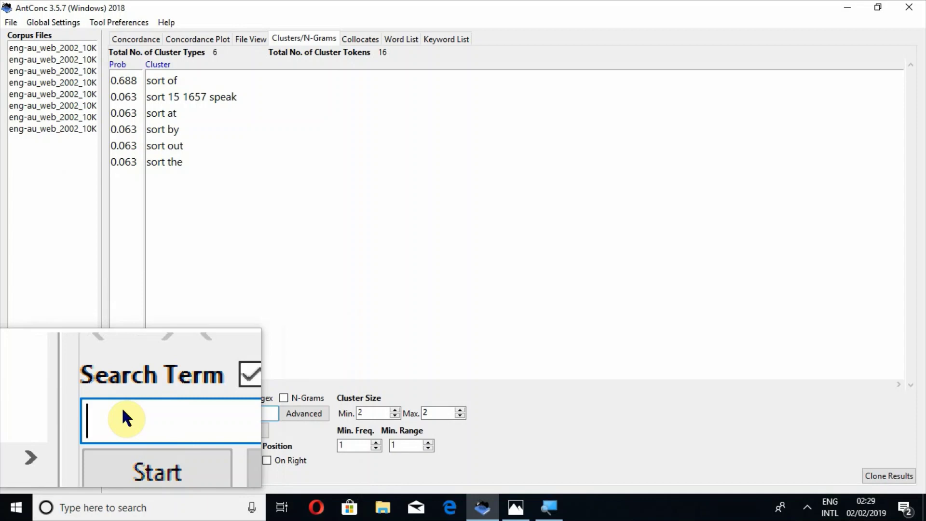
pyautogui.write('Report')
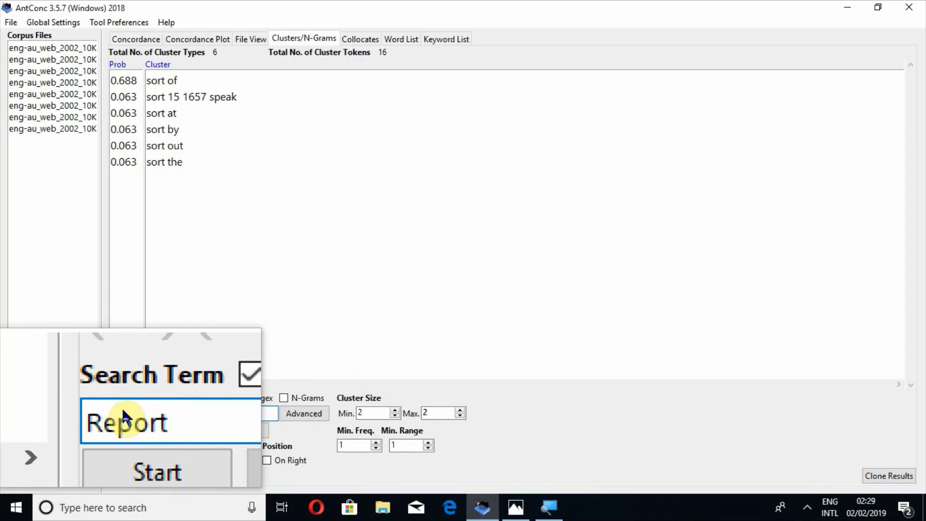
pyautogui.press('Return')
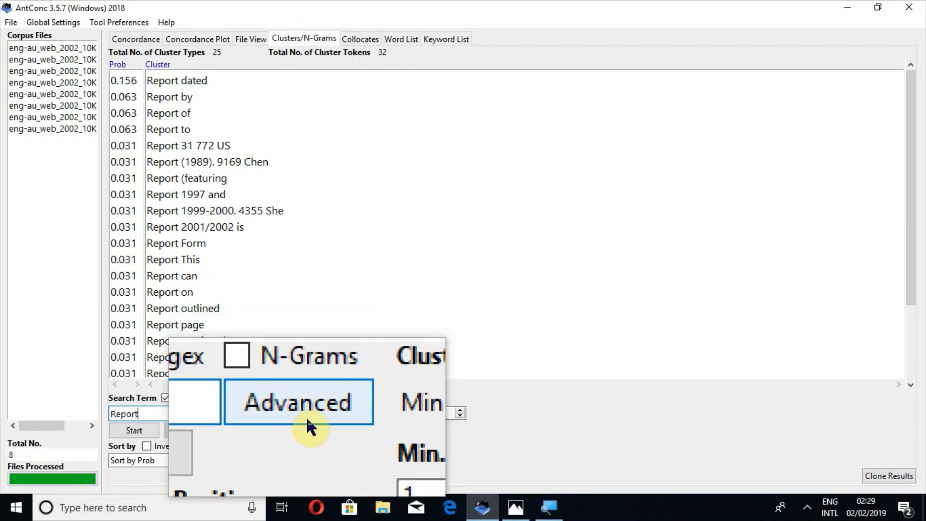
# Look at the advanced search options and close them without changing anything.
pyautogui.click(306, 416)
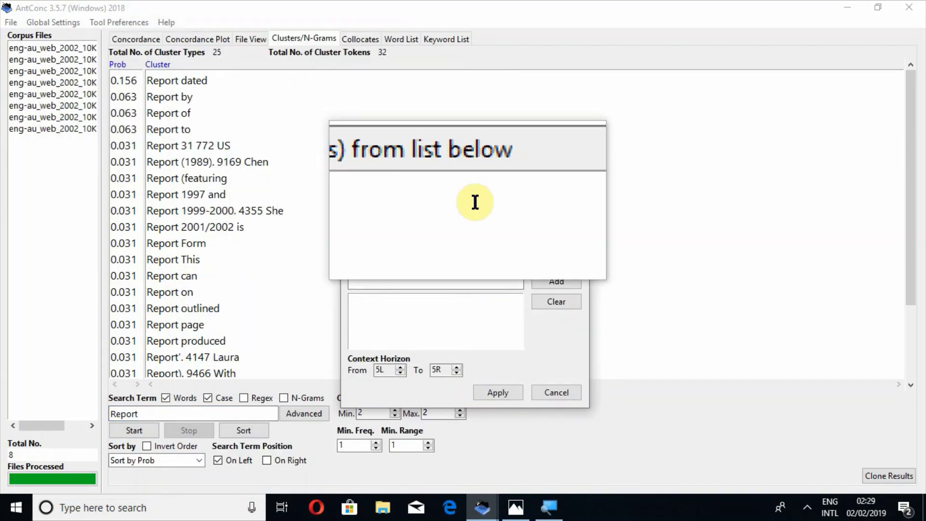
pyautogui.click(579, 139)
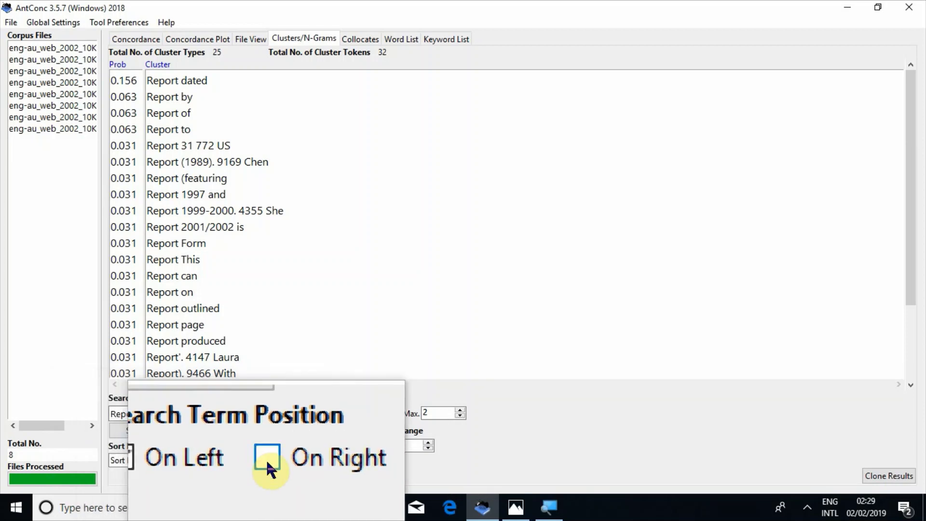
# Set the search term position to On Right and rerun the "Report" cluster search.
pyautogui.click(265, 458)
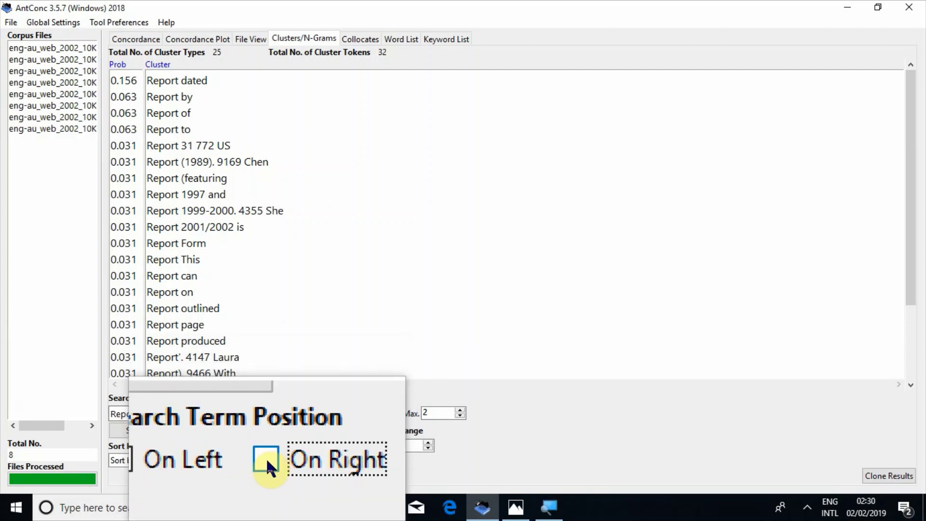
pyautogui.click(266, 459)
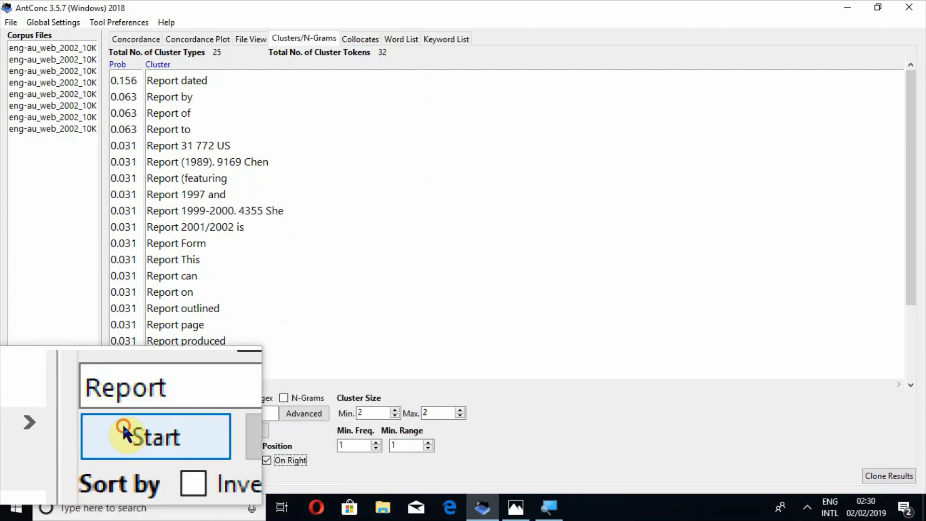
pyautogui.click(123, 426)
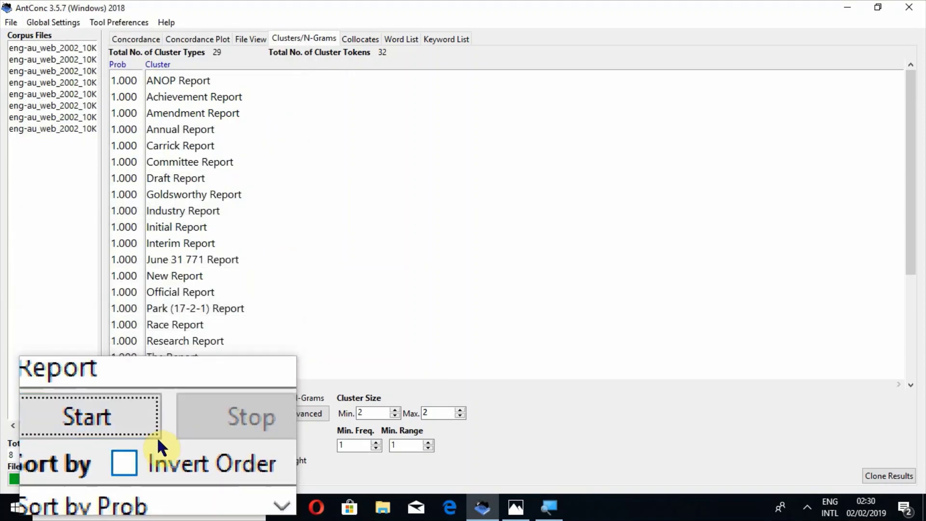
# Invert the sort order and rerun the "Report" cluster search, once sorted by probability and once sorted by word.
pyautogui.click(147, 446)
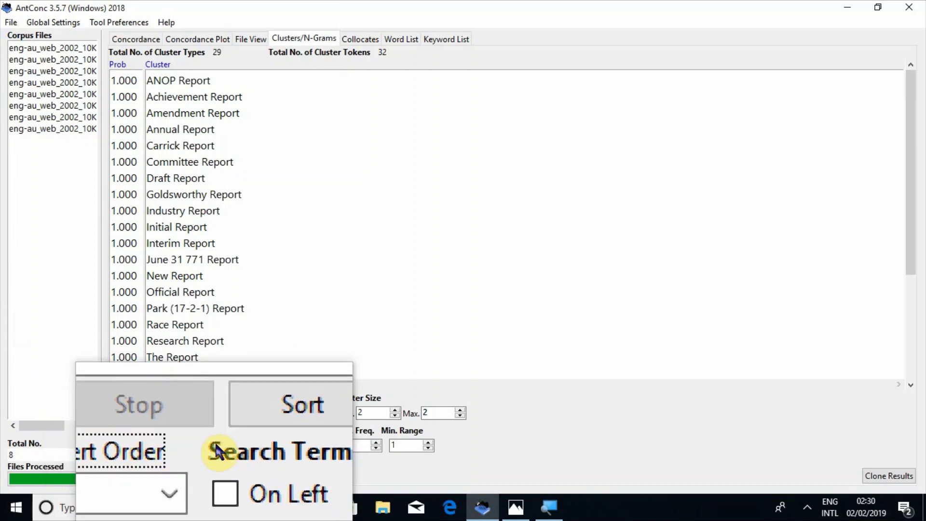
pyautogui.click(133, 431)
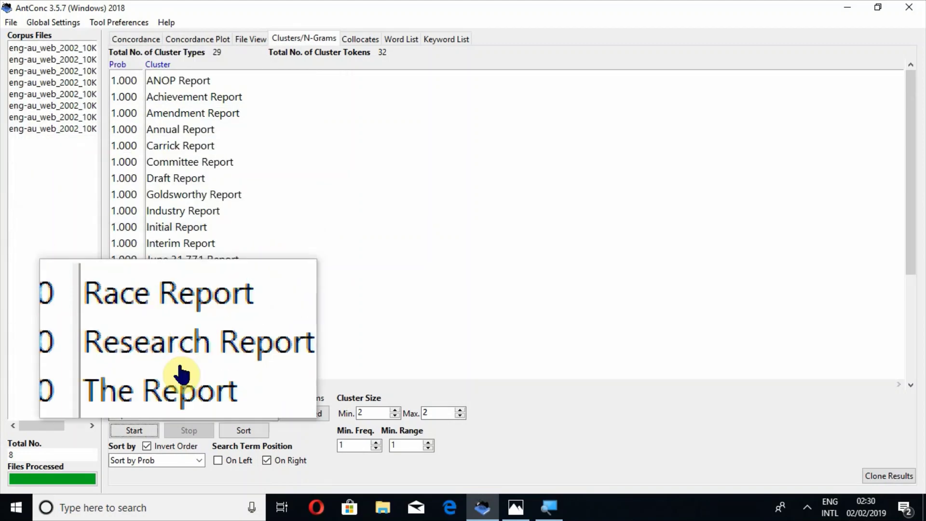
pyautogui.click(191, 459)
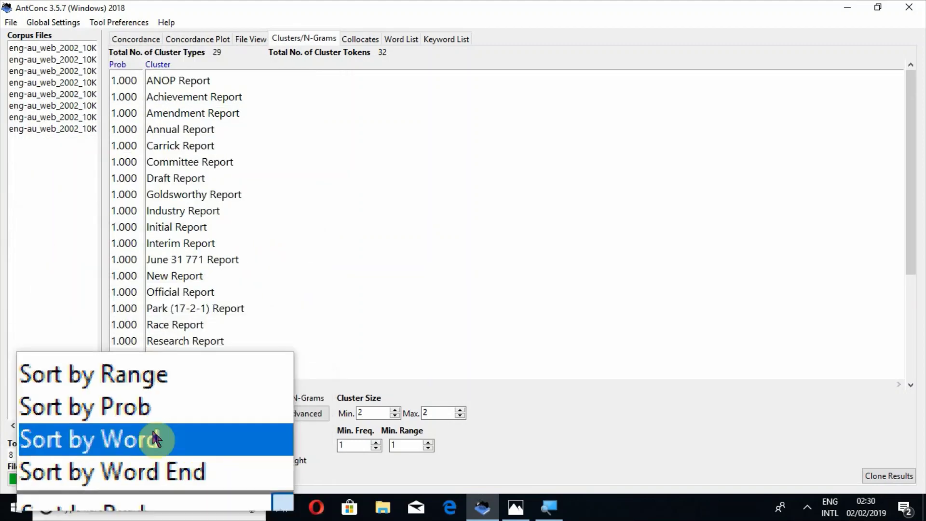
pyautogui.click(152, 428)
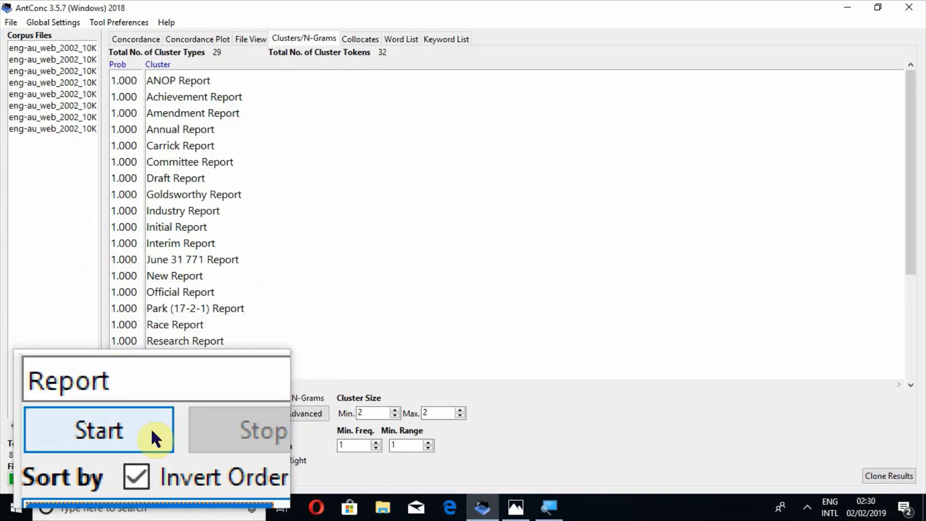
pyautogui.click(151, 429)
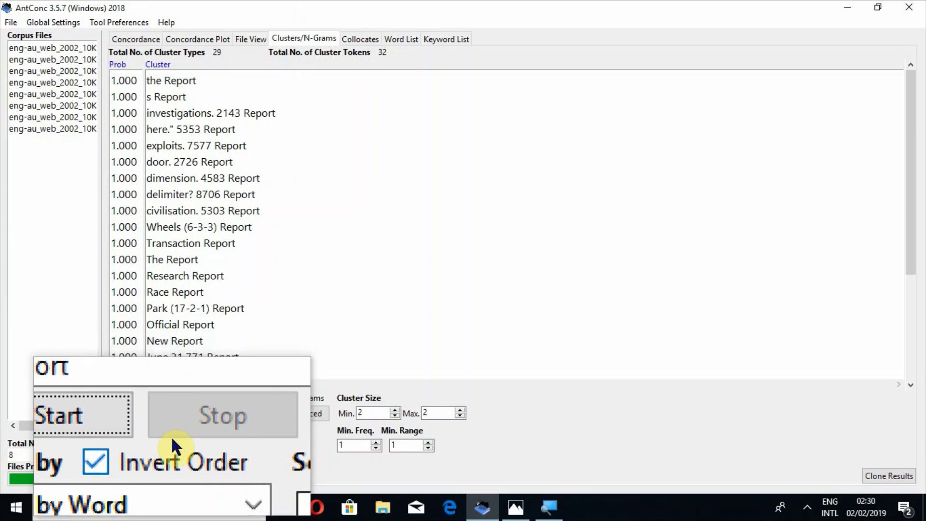
pyautogui.click(175, 447)
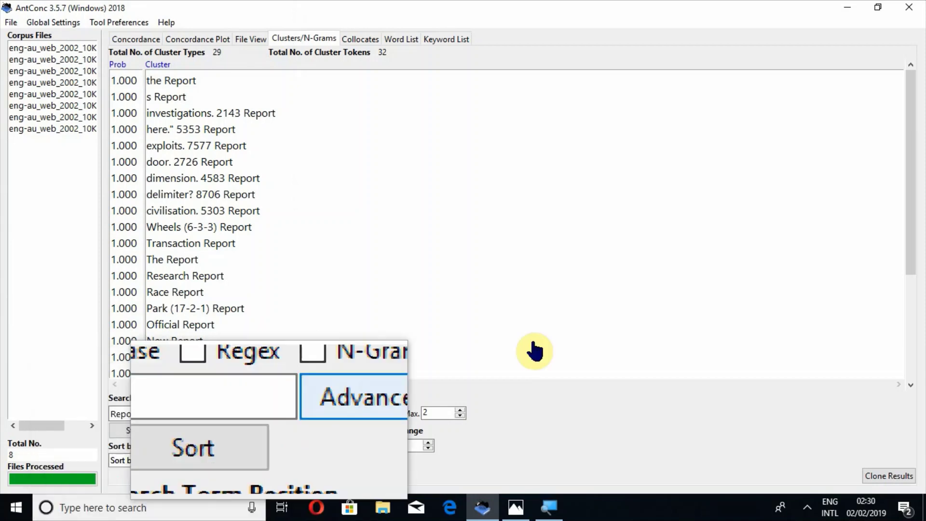